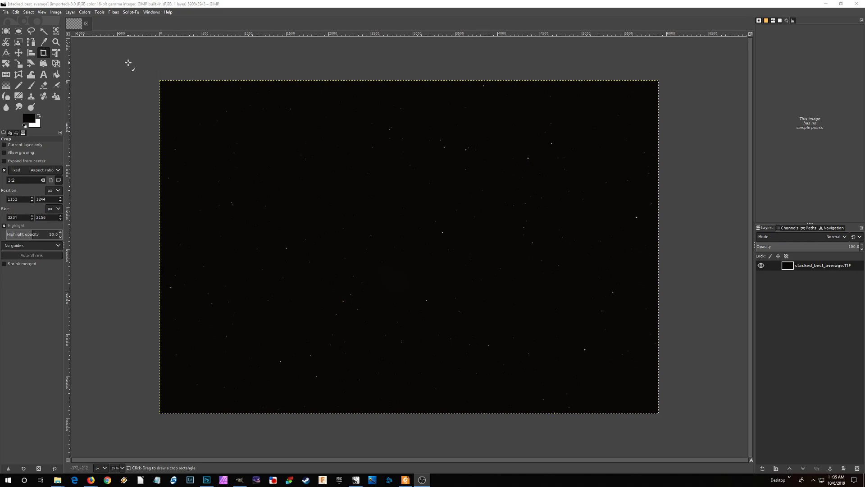
Preview a Threshold on the stacked image and lower its low limit to 0.045, with the dialog clear of the picture
click(86, 12)
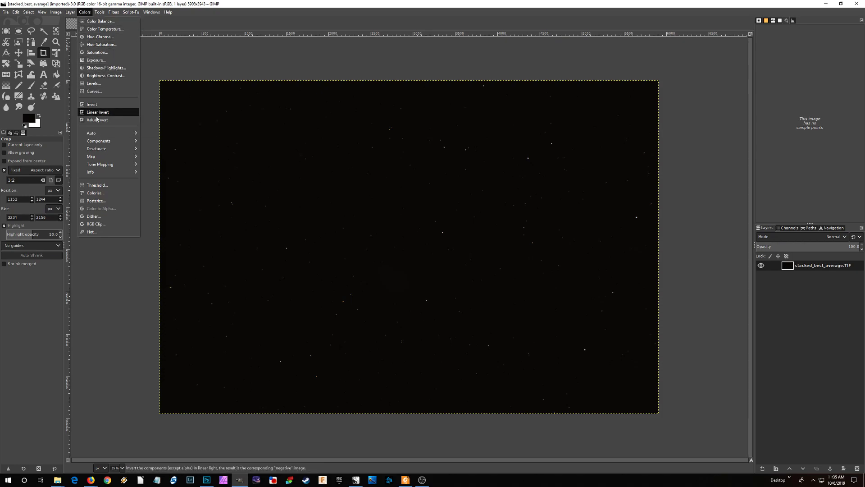
click(106, 186)
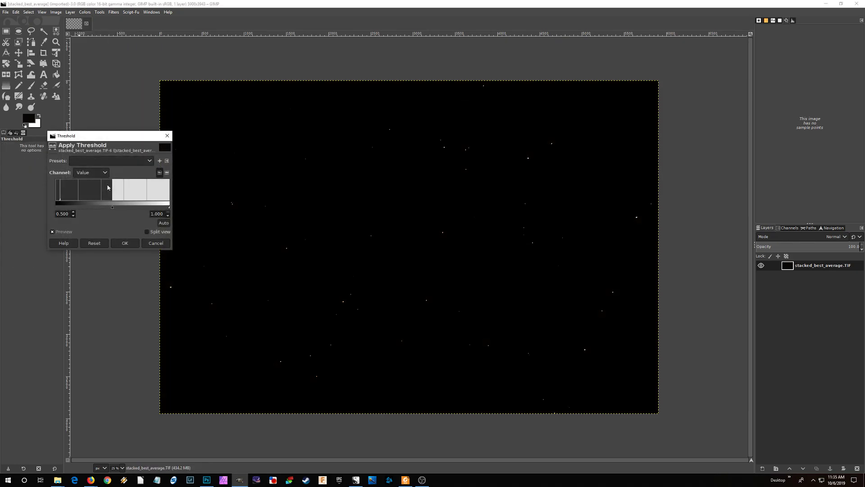
drag(128, 137, 156, 50)
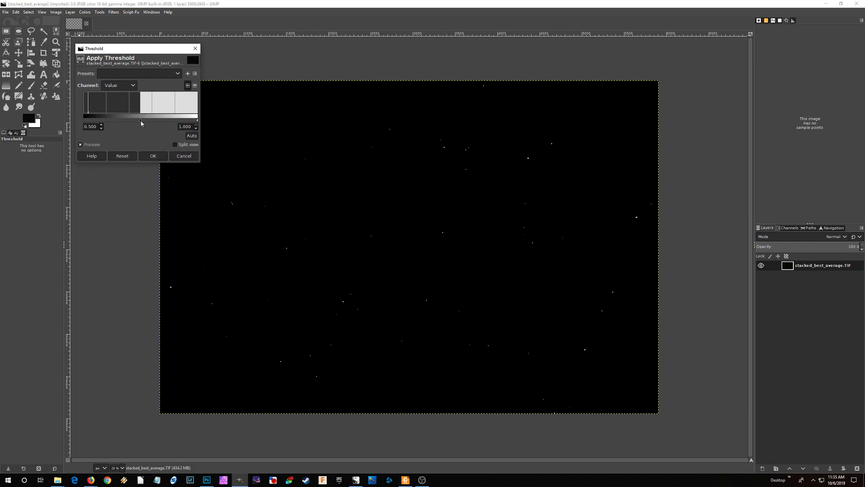
drag(140, 121, 105, 123)
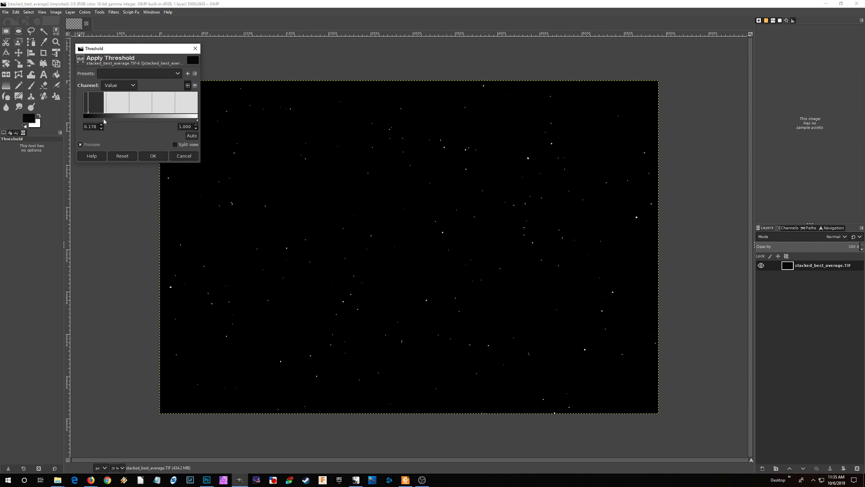
mouse_move(104, 123)
mouse_down()
mouse_move(89, 123)
mouse_move(104, 123)
mouse_up()
drag(104, 123, 89, 122)
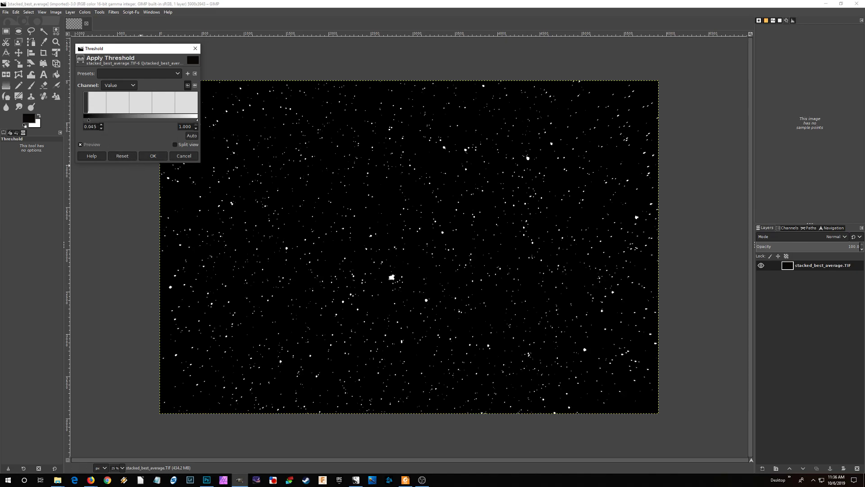
Refine the Threshold preview's low limit to 0.040 and finally 0.039 to isolate the darkest sky area
click(101, 128)
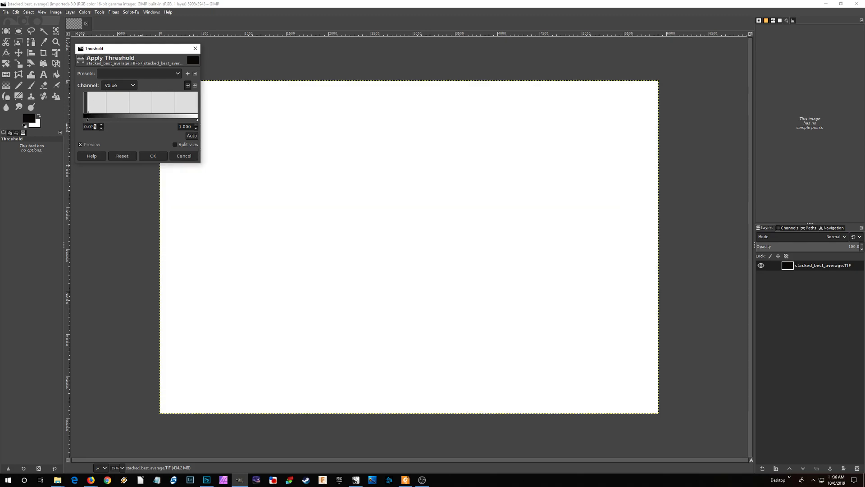
key(BackSpace)
key(BackSpace)
key(Tab)
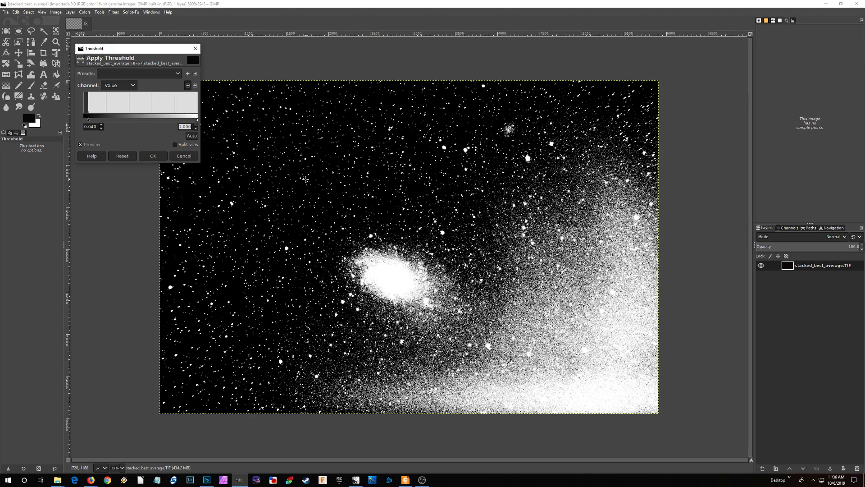
click(95, 127)
drag(94, 126, 92, 127)
text(39)
key(Tab)
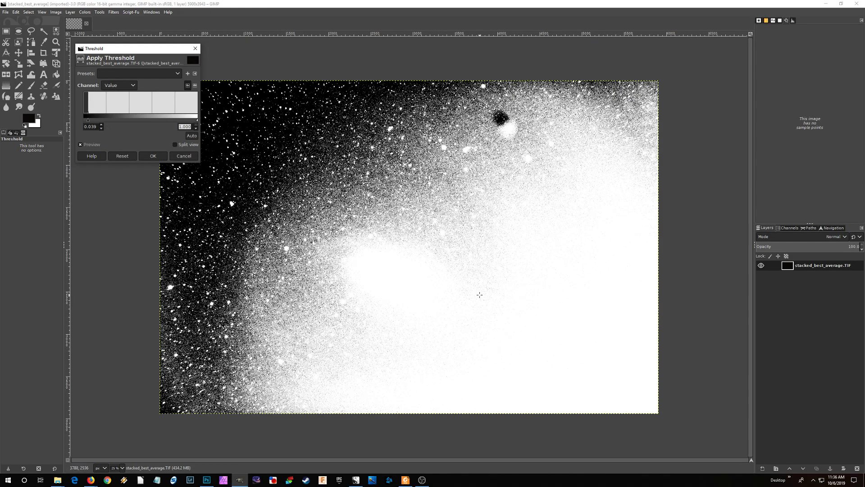
Place a sample point in the dark upper-left sky at about X 642, Y 778 and display it as RGB (0..255)
drag(292, 180, 365, 197)
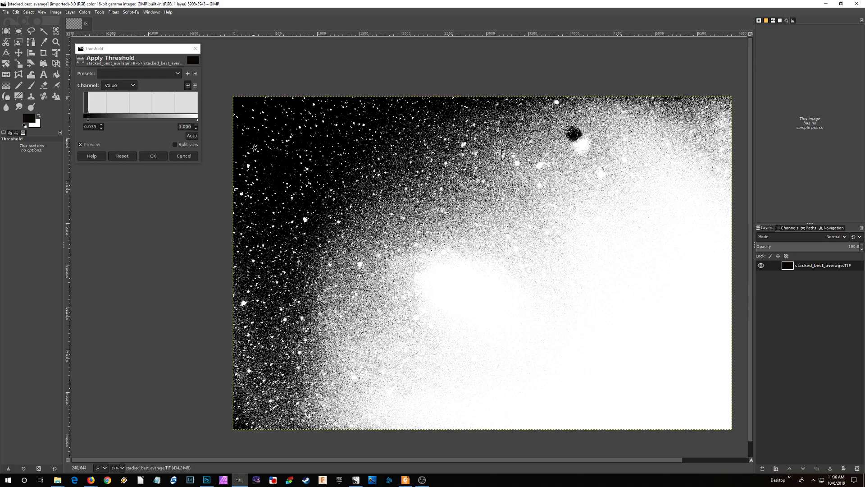
drag(291, 164, 361, 188)
scroll(356, 186, up, 3)
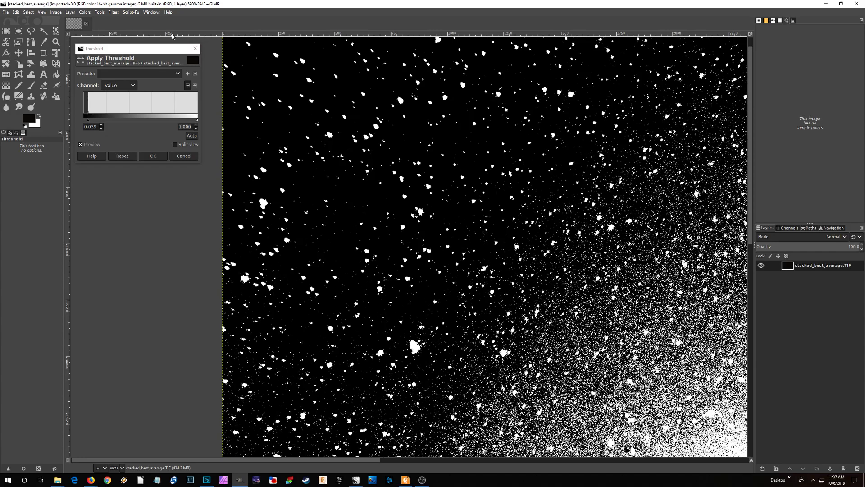
click(151, 12)
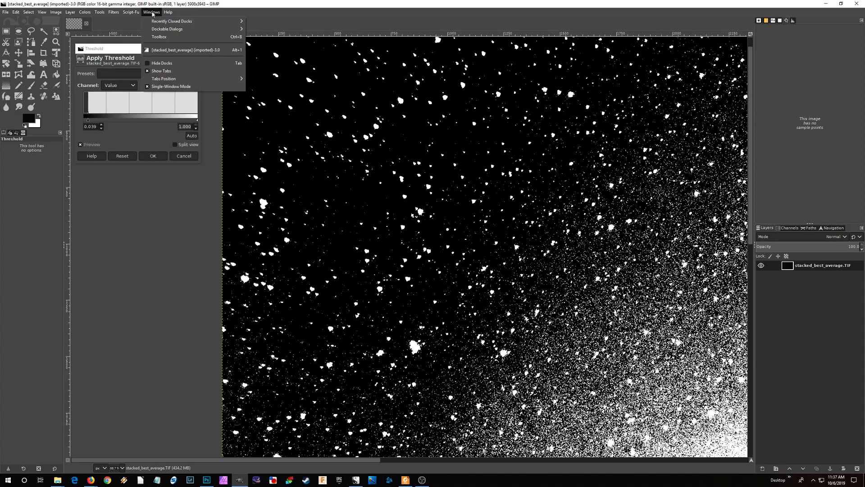
mouse_move(161, 30)
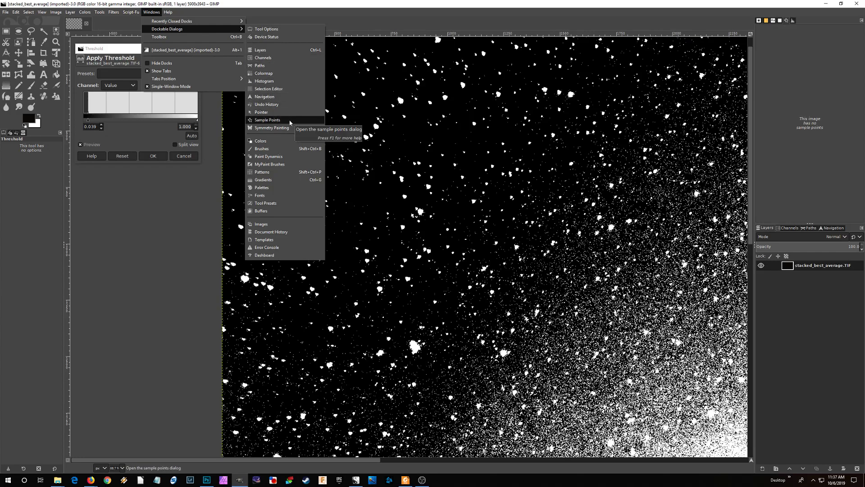
click(298, 5)
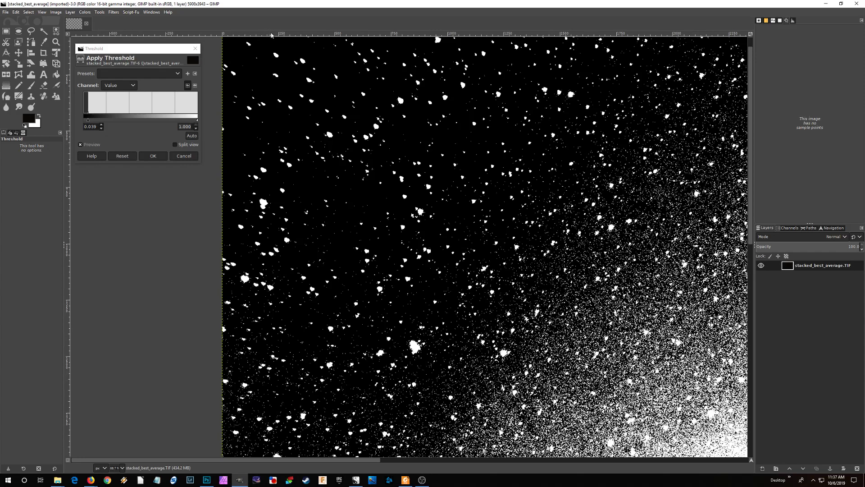
drag(272, 34, 367, 195)
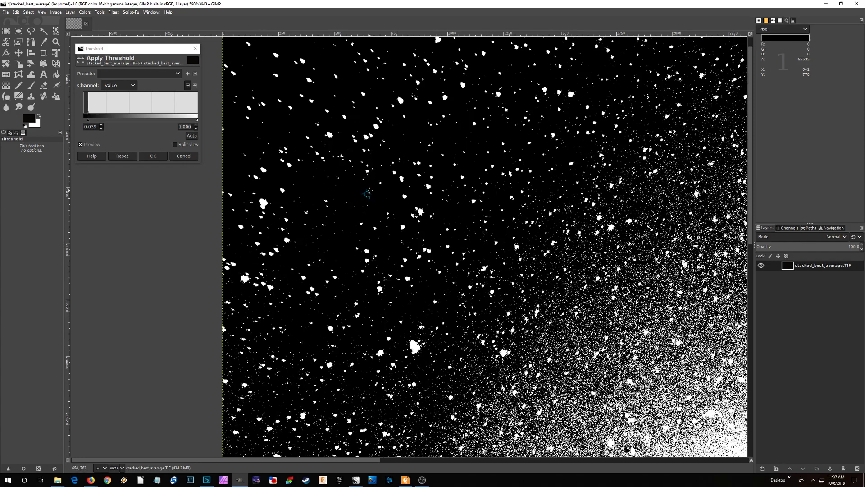
click(804, 30)
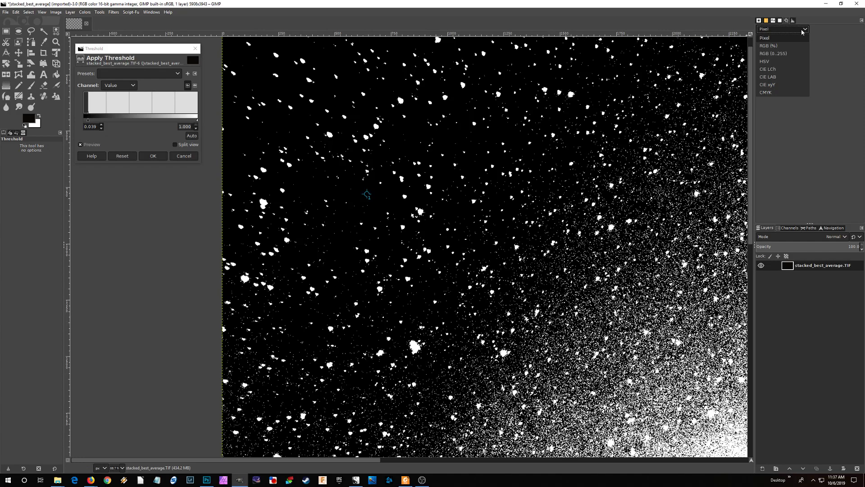
click(794, 58)
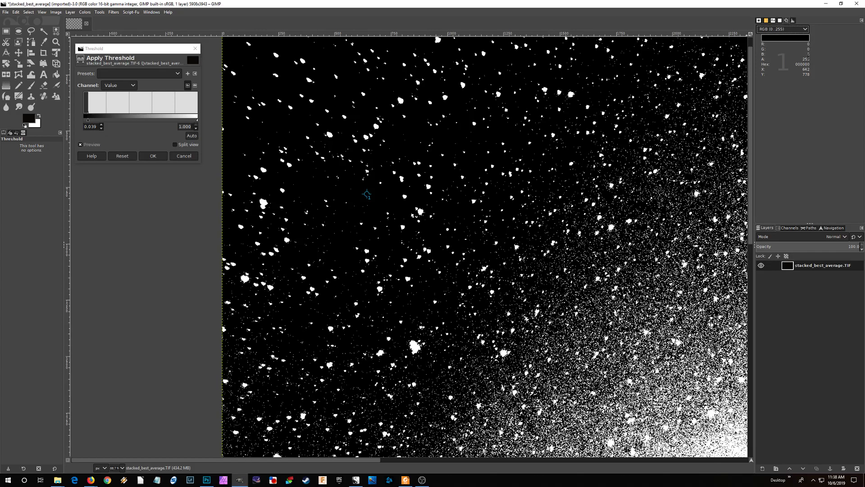
Cancel the Threshold adjustment
scroll(288, 231, down, 4)
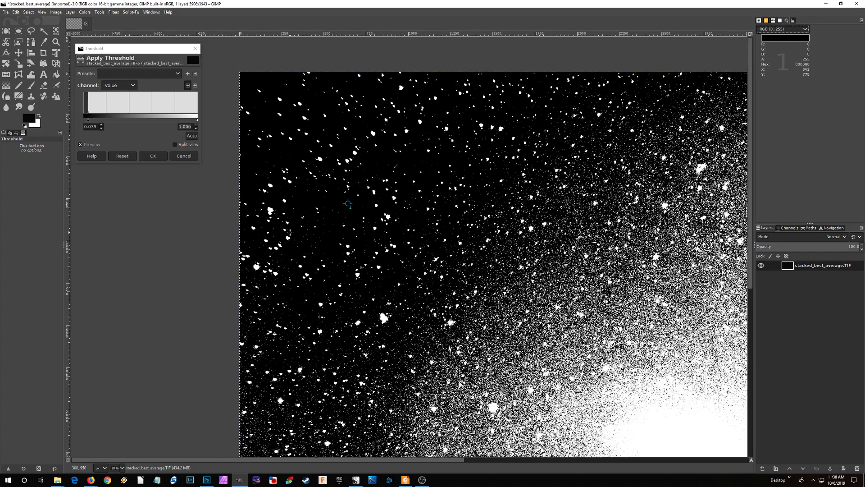
scroll(493, 341, up, 1)
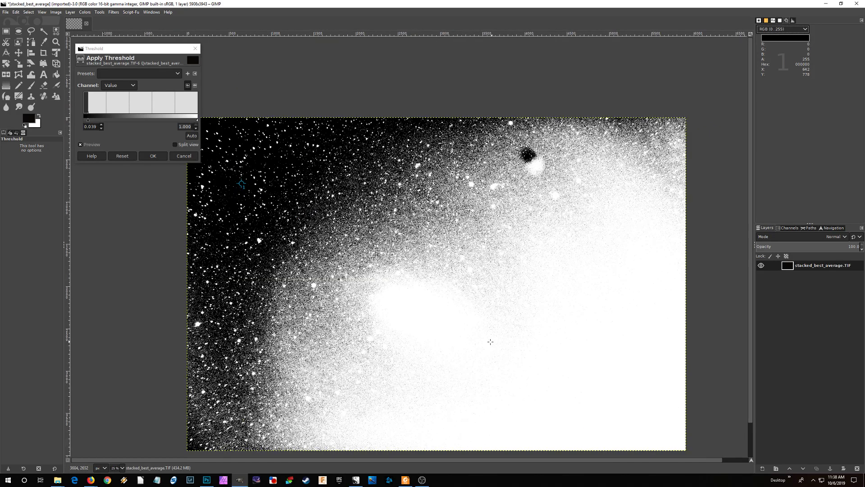
drag(445, 336, 448, 306)
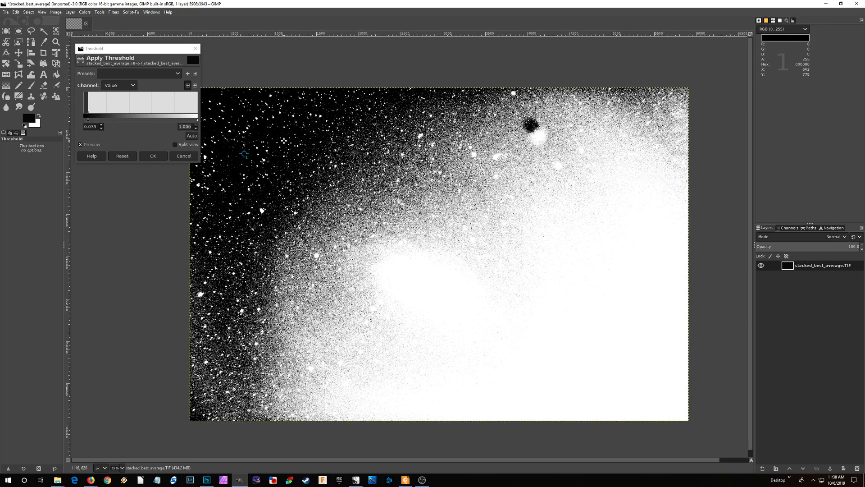
click(179, 155)
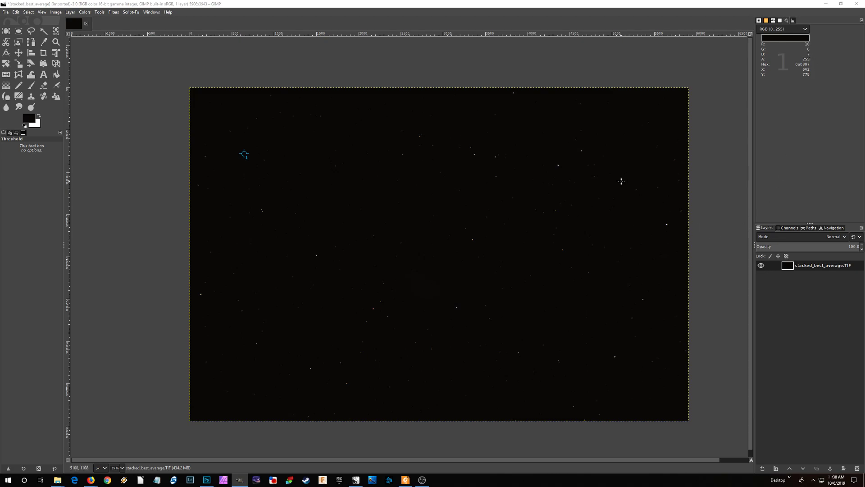
Add a second sample point on the bright star near the image's right edge and display it as RGB (0..255)
scroll(589, 155, up, 4)
scroll(548, 138, up, 1)
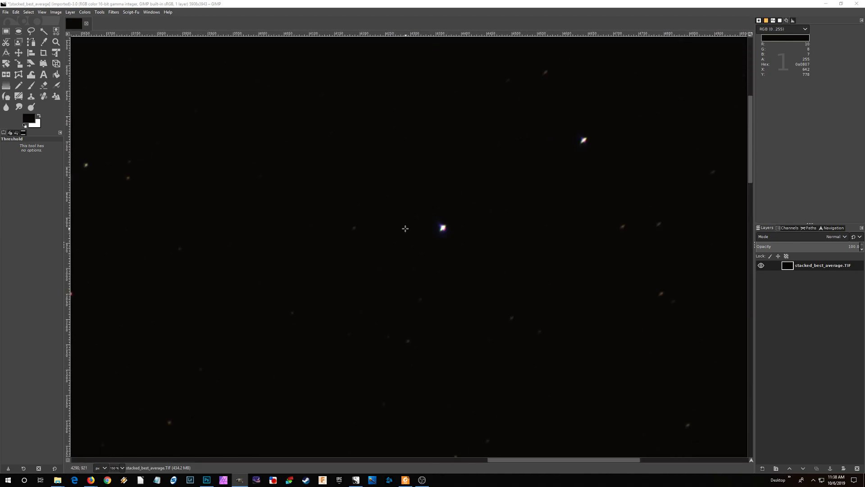
scroll(347, 191, down, 3)
scroll(601, 332, up, 5)
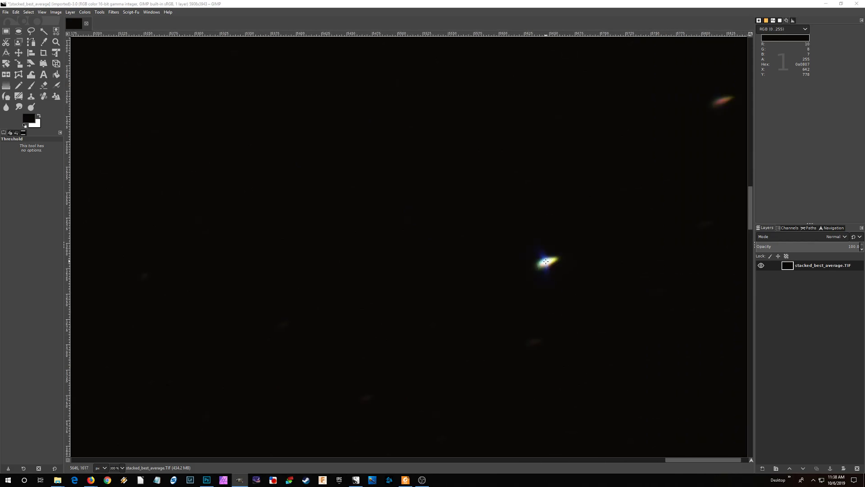
mouse_move(545, 261)
mouse_down()
mouse_move(532, 55)
mouse_move(540, 33)
mouse_move(547, 261)
mouse_up()
drag(546, 263, 545, 263)
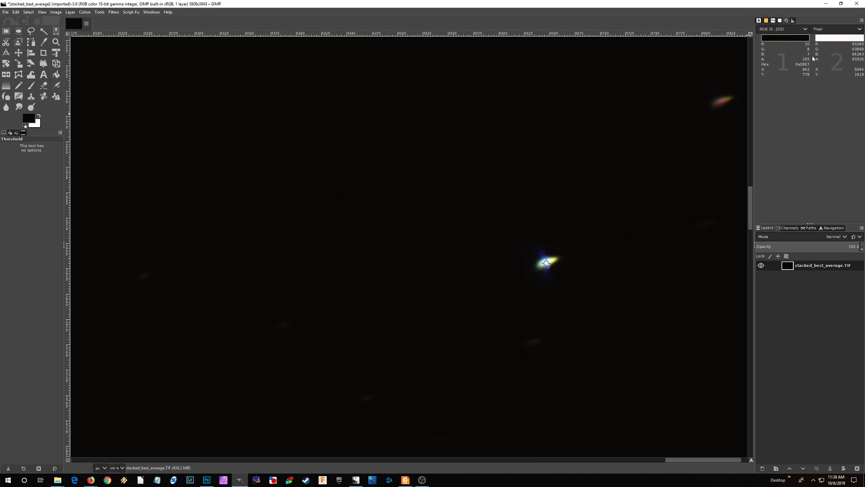
click(846, 30)
click(832, 53)
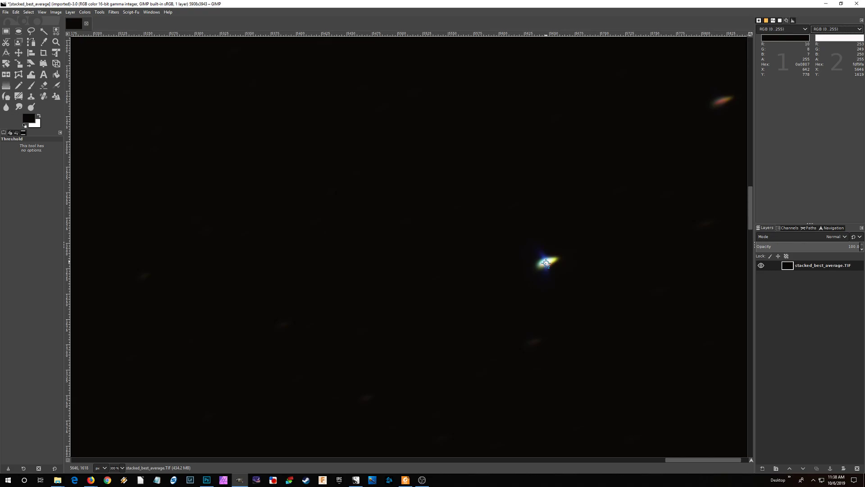
Shift the second sample point to the star's core at X 5647, Y 1618 and display it as RGB (0..255) again
mouse_move(546, 264)
mouse_down()
mouse_move(550, 33)
mouse_move(546, 262)
mouse_up()
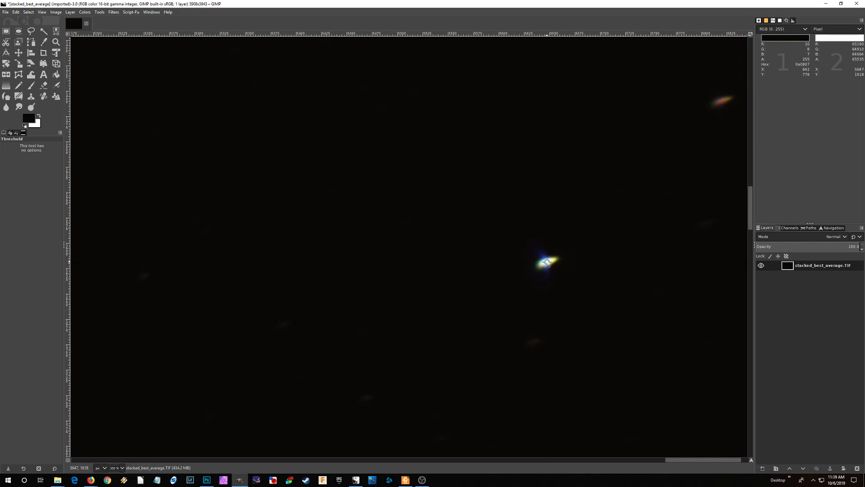
click(853, 30)
click(830, 53)
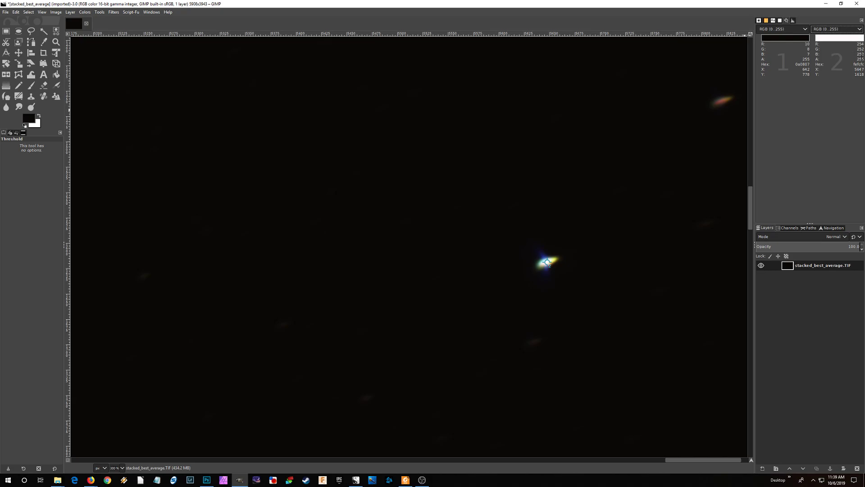
Add a third sample point on the core of another bright star in the upper-right sky and display it as RGB (0..255)
scroll(660, 259, down, 5)
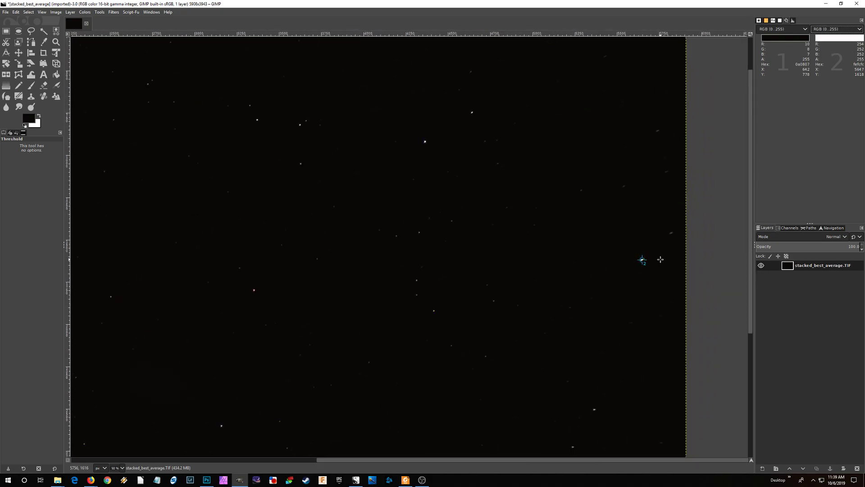
scroll(661, 260, down, 2)
drag(456, 321, 451, 335)
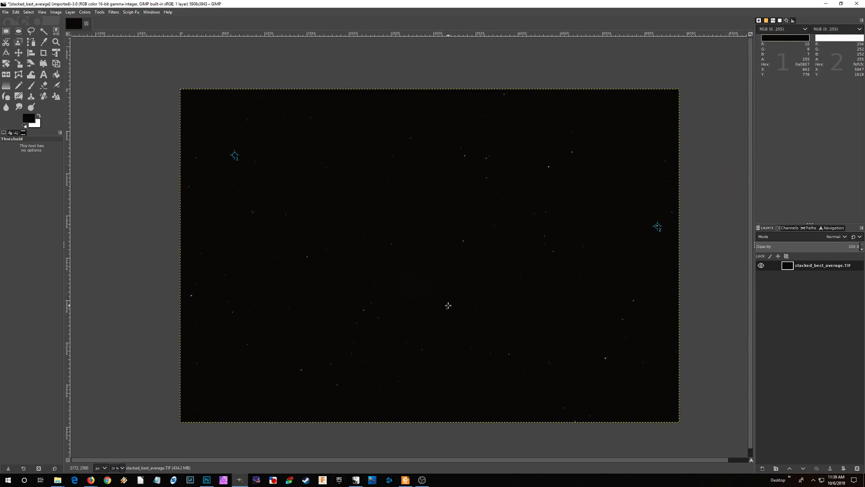
scroll(420, 317, up, 1)
scroll(420, 318, down, 1)
scroll(576, 127, up, 1)
scroll(577, 126, up, 8)
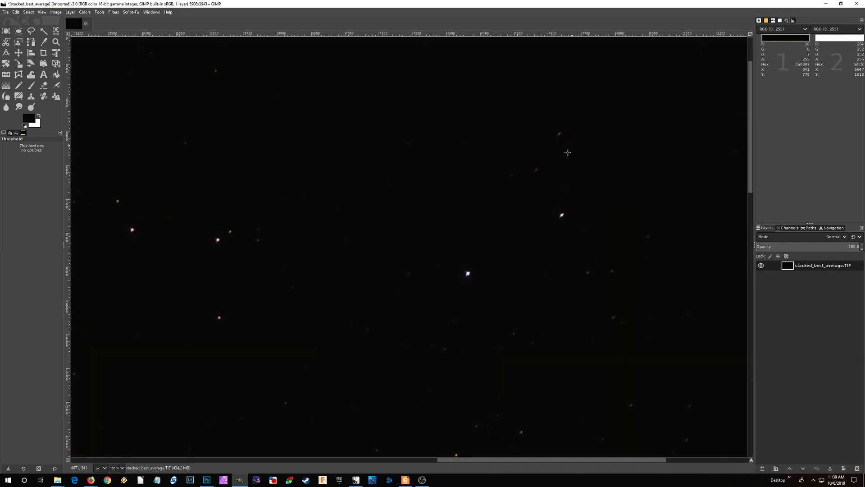
scroll(551, 228, up, 3)
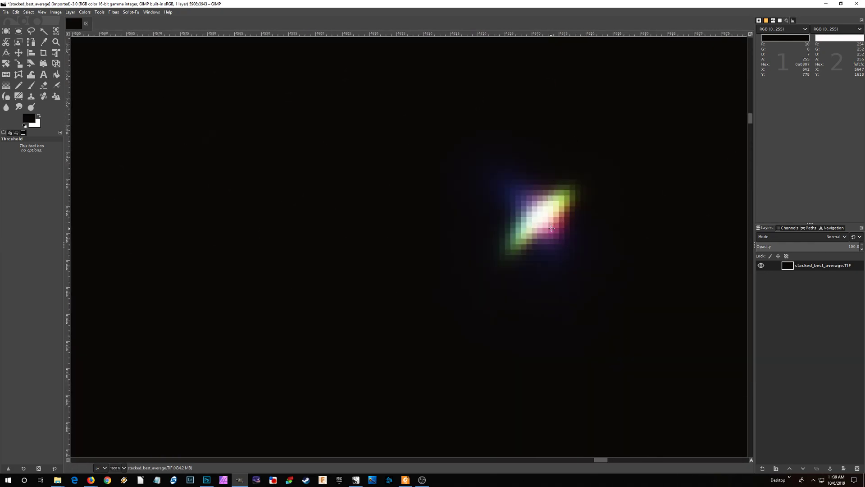
drag(546, 37, 502, 224)
scroll(548, 212, down, 1)
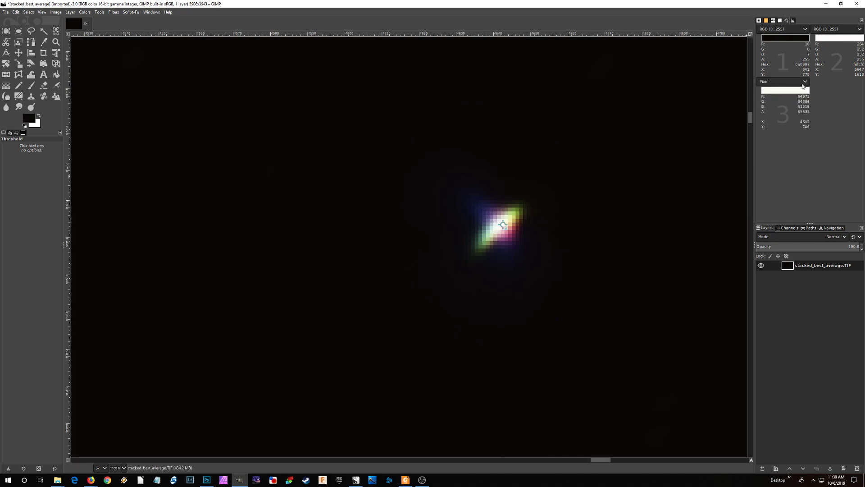
click(784, 81)
click(784, 106)
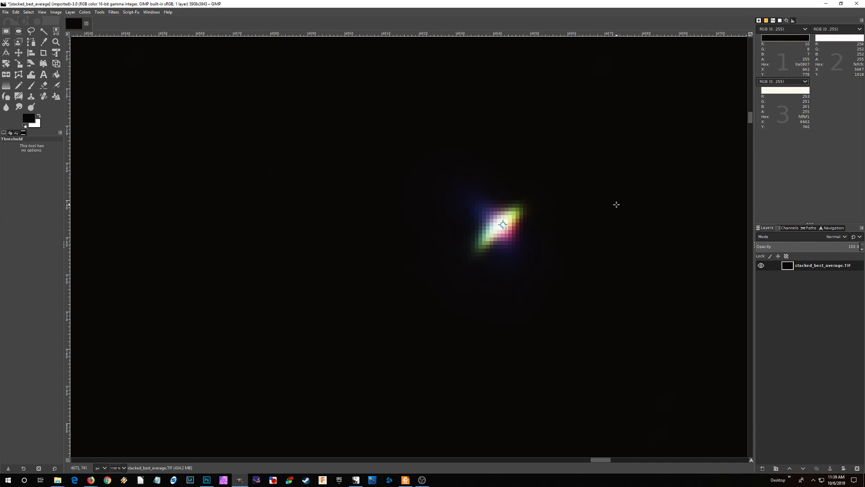
Bring the whole image into view and check its bit-depth precision setting
scroll(654, 263, down, 6)
scroll(622, 261, down, 5)
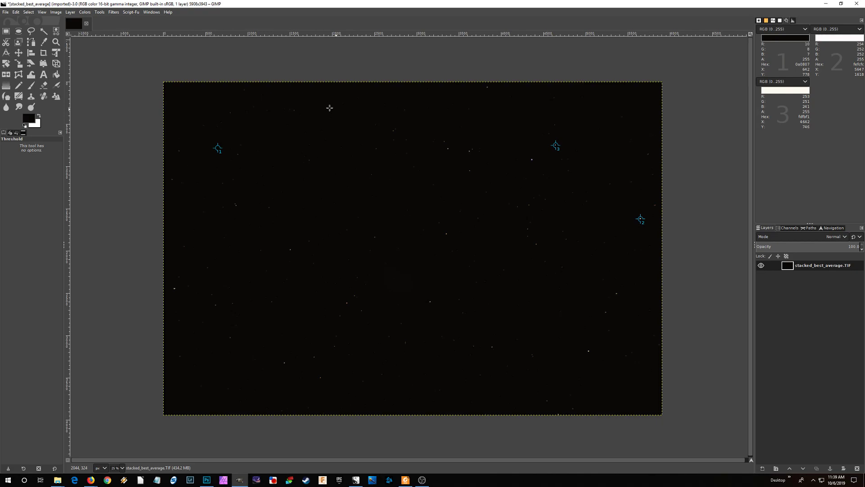
click(56, 12)
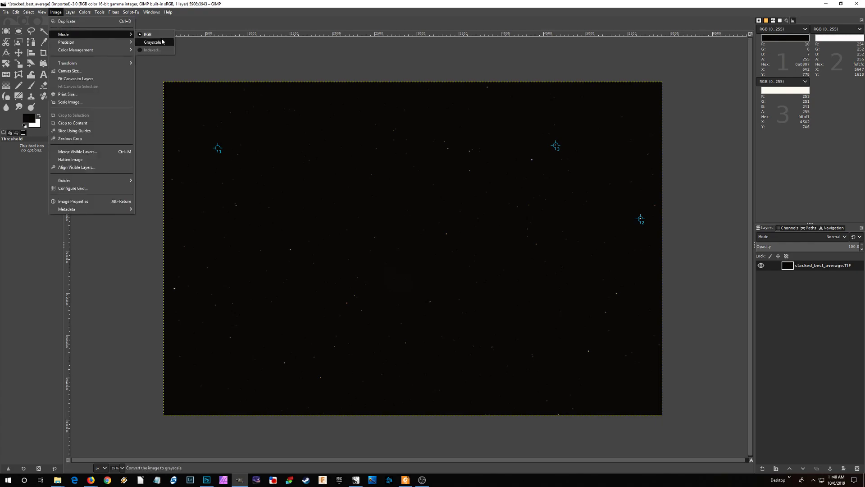
mouse_move(91, 42)
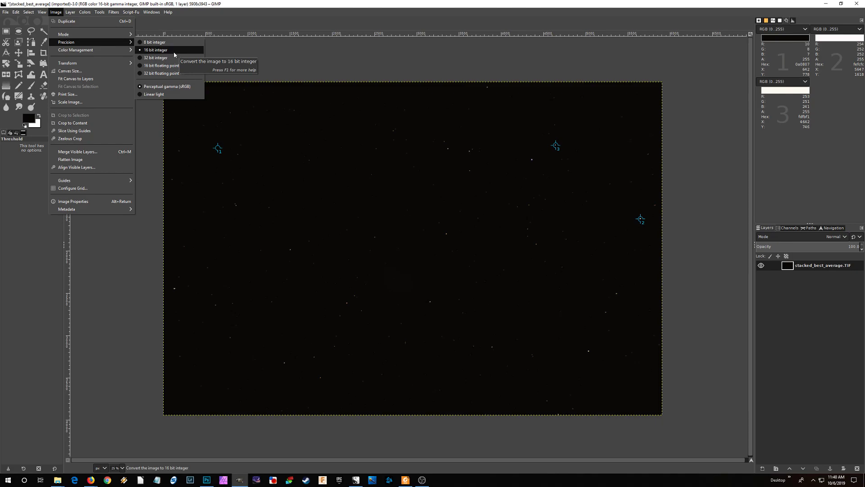
click(184, 2)
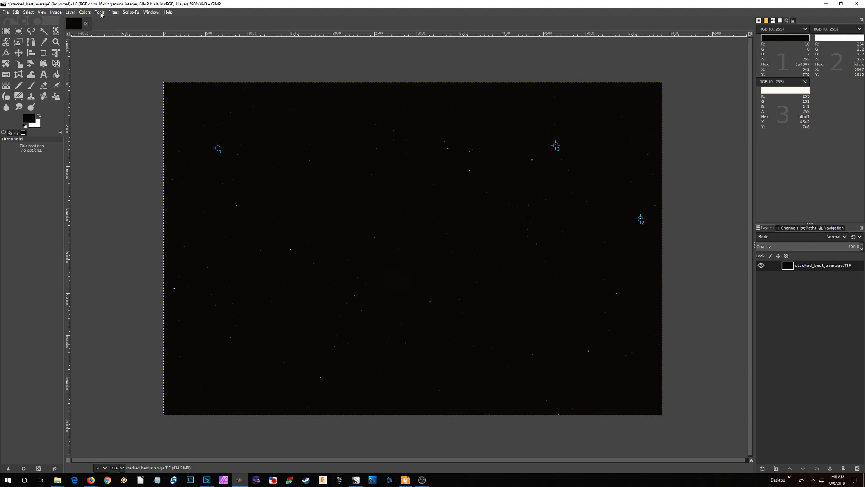
Brighten the midtones in Levels by raising the Value channel's gamma to slightly above 1.69, and apply the adjustment
click(85, 12)
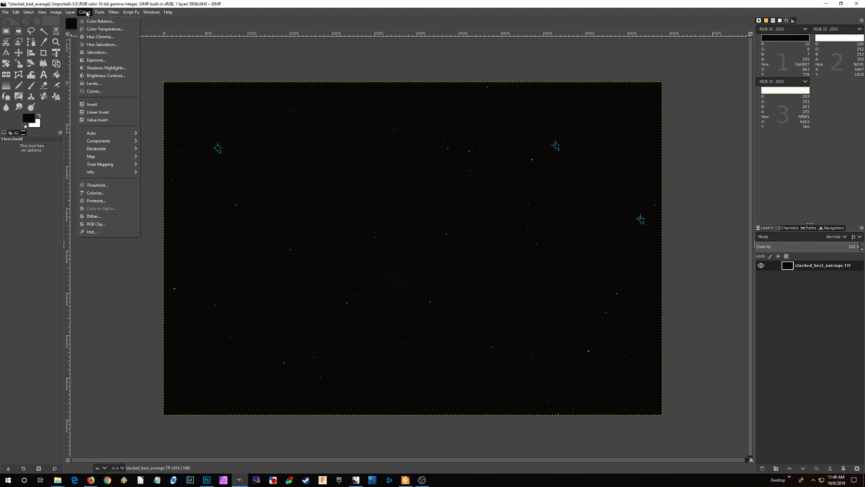
click(106, 83)
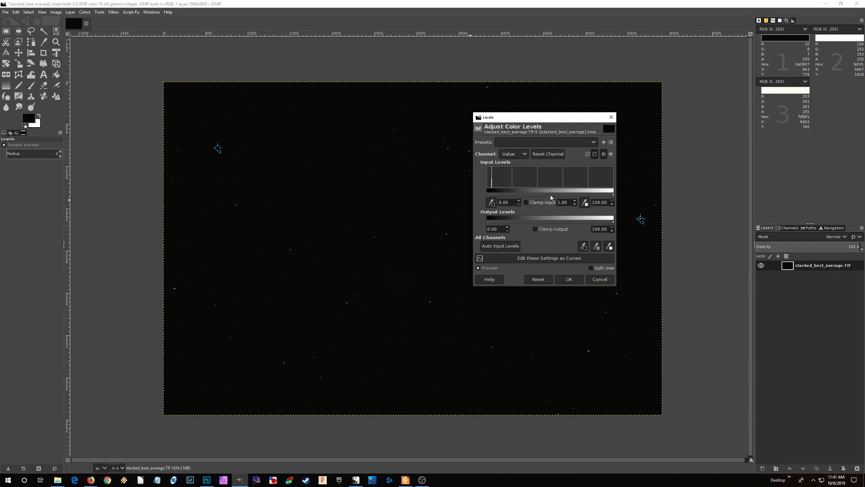
drag(551, 195, 536, 195)
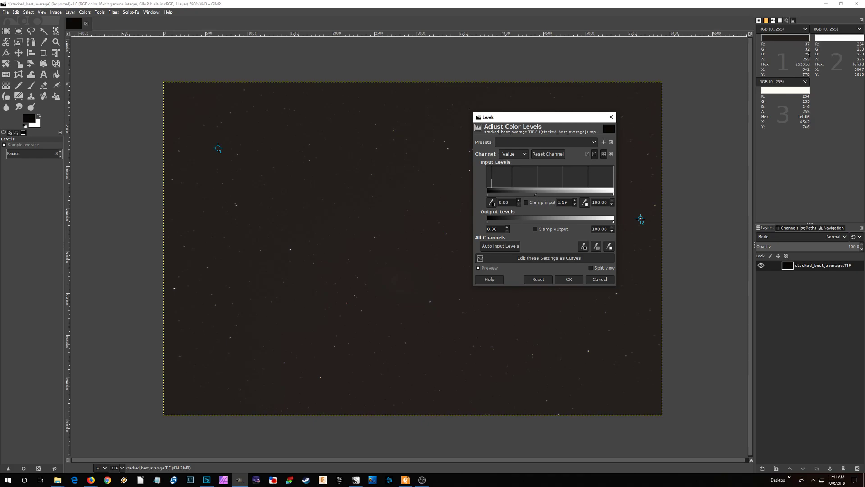
drag(536, 194, 535, 197)
click(569, 279)
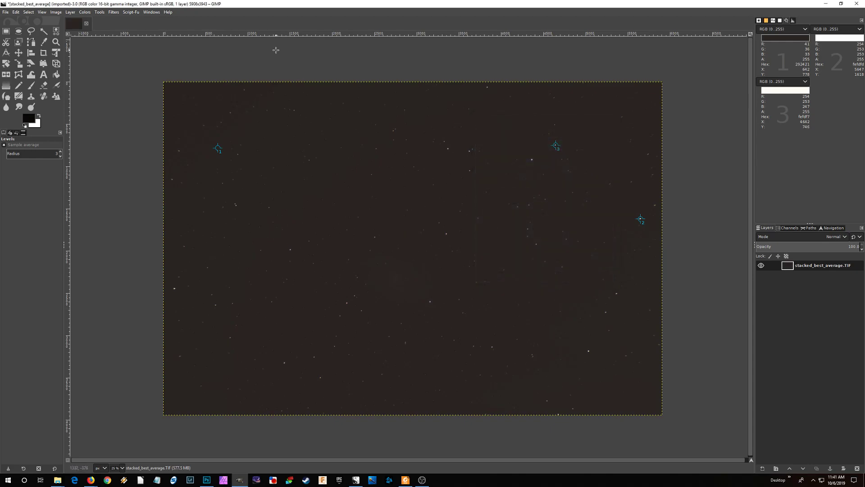
Start a new Levels adjustment and raise the Value channel's low input to slightly below 2.93
click(70, 12)
mouse_move(85, 12)
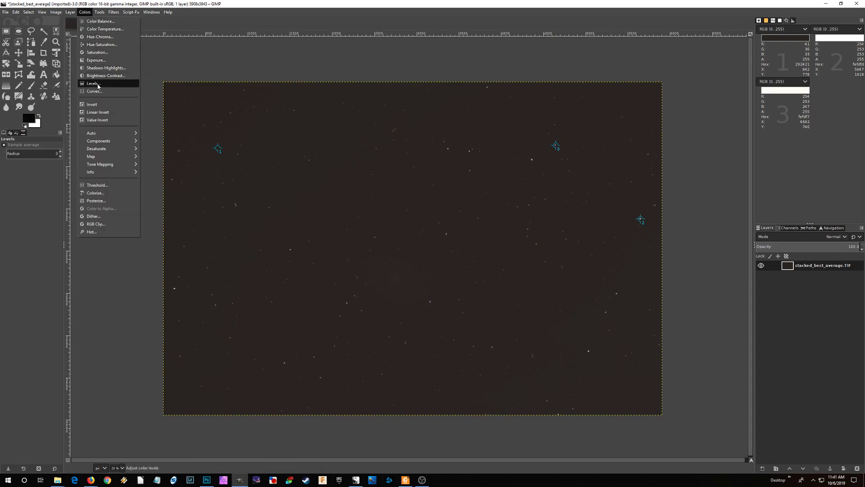
click(94, 83)
click(520, 154)
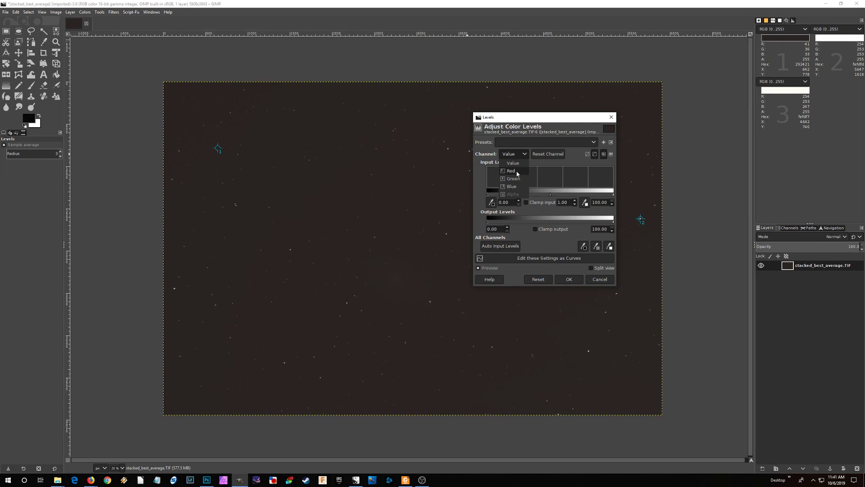
click(576, 160)
drag(488, 195, 491, 197)
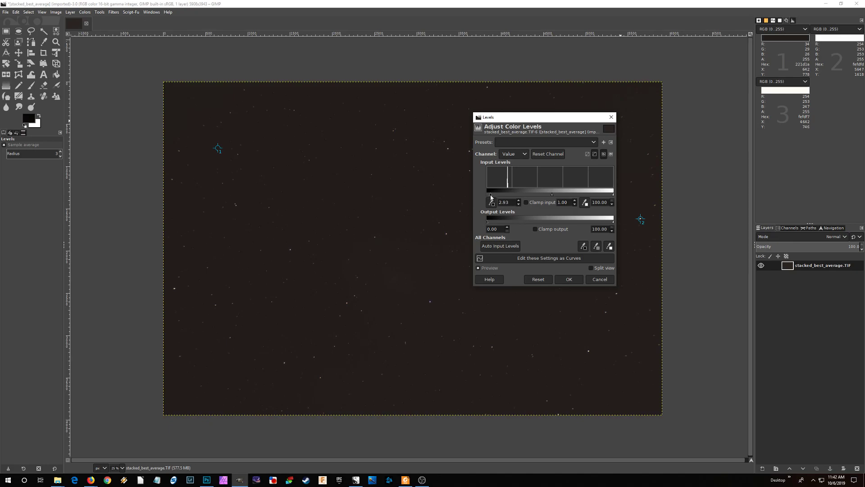
drag(491, 197, 490, 197)
Raise the Red channel's low input above 1.60 to match the dark-sky sample's red to its blue
click(524, 154)
click(513, 171)
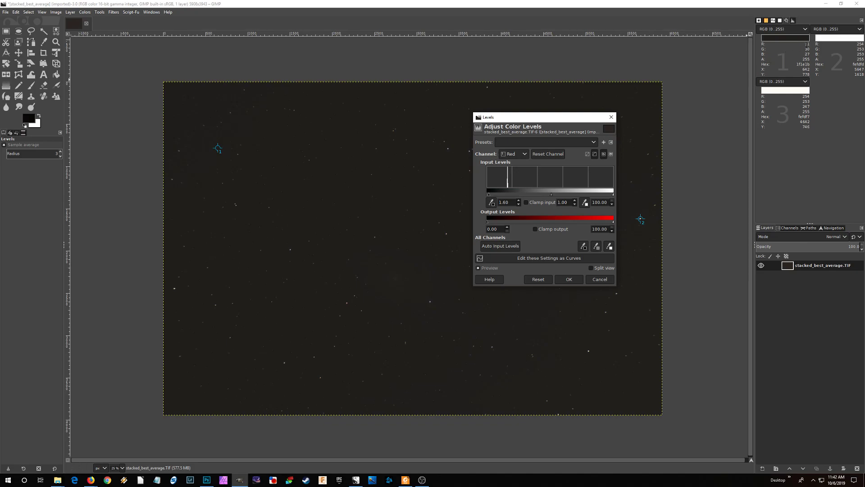
click(519, 201)
drag(489, 194, 492, 196)
Raise the Green channel's low input slightly to neutralize the dark-sky sample, and apply the Levels adjustment
click(511, 155)
click(512, 178)
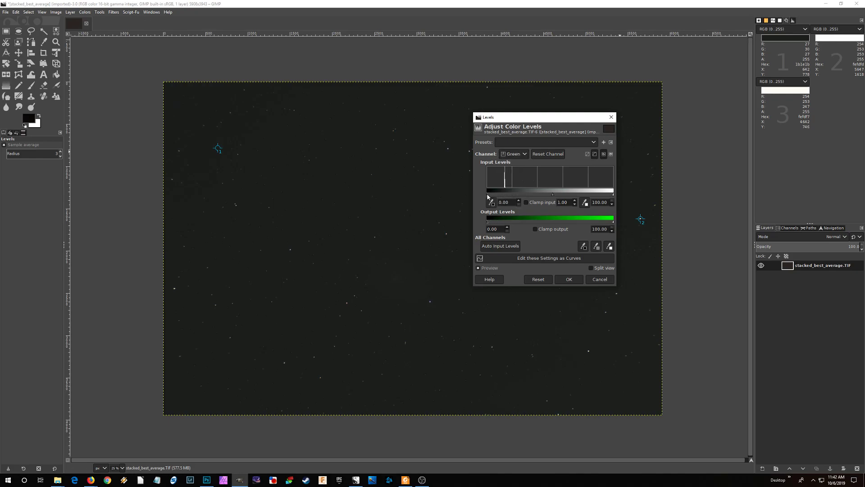
drag(487, 196, 489, 197)
click(569, 280)
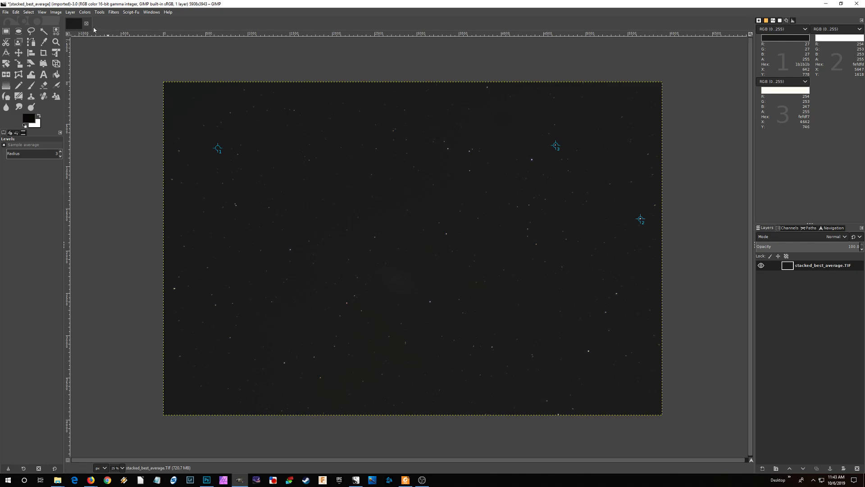
Start another Levels adjustment and lower the Green channel's high input to 99.93 to balance the bright-star samples
click(84, 13)
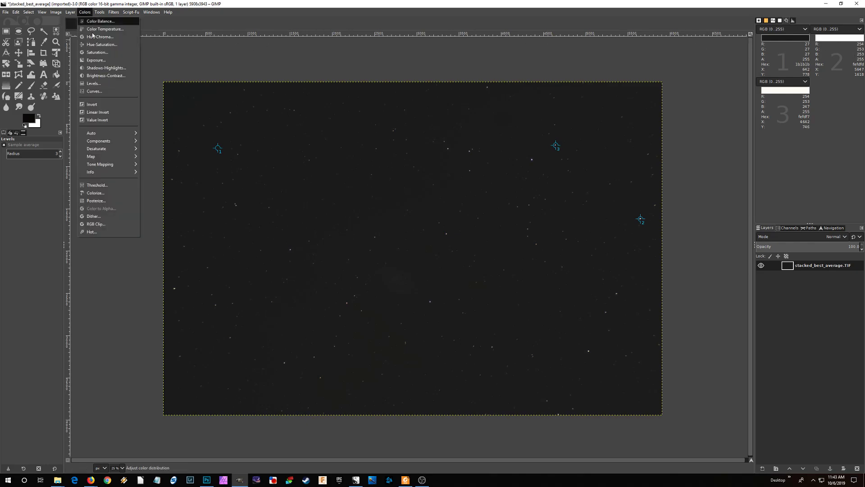
click(100, 85)
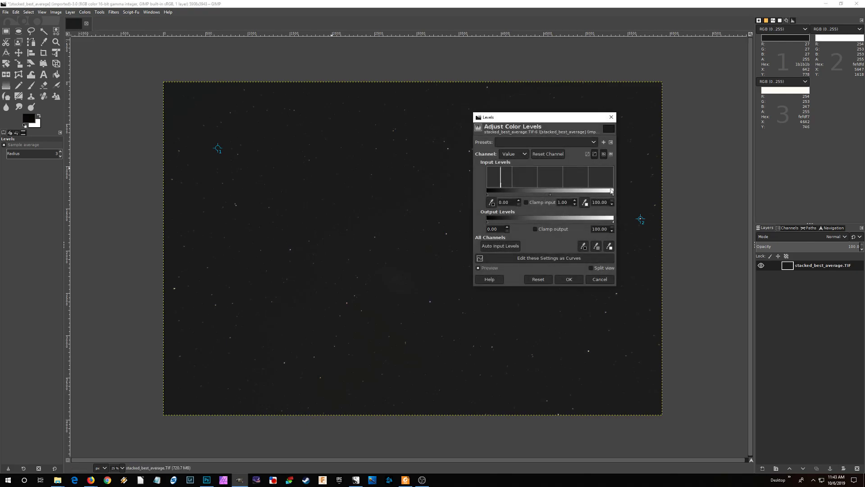
click(518, 154)
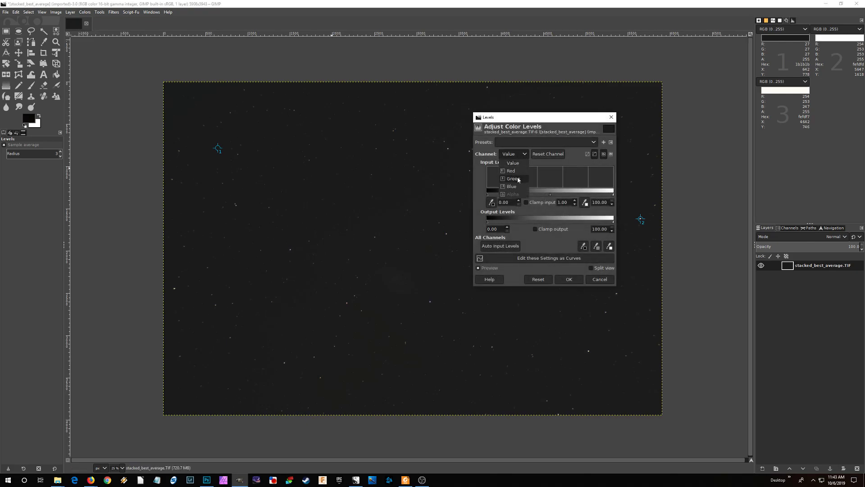
click(519, 180)
click(612, 204)
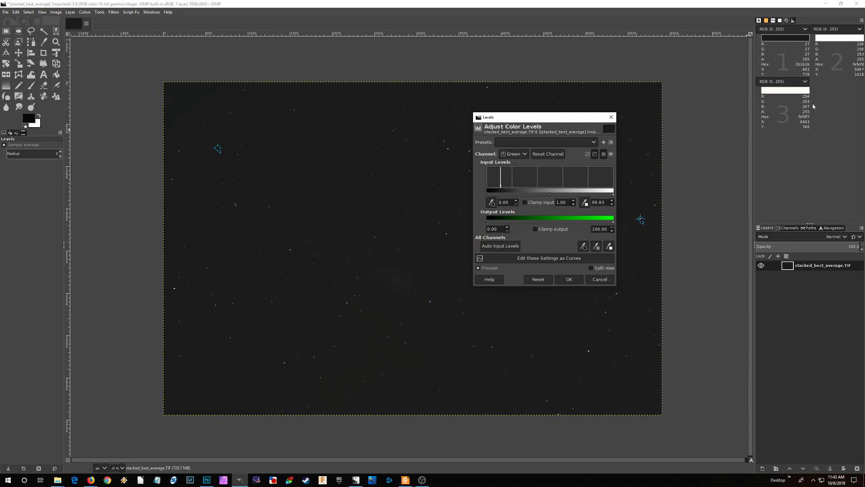
Lower the Blue channel's high input to balance the bright-star samples, and apply the Levels adjustment
click(514, 154)
click(518, 184)
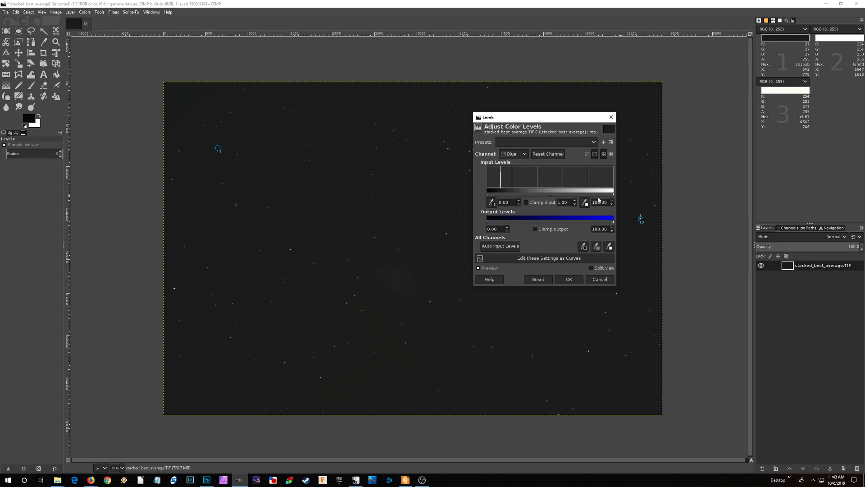
click(612, 204)
click(570, 279)
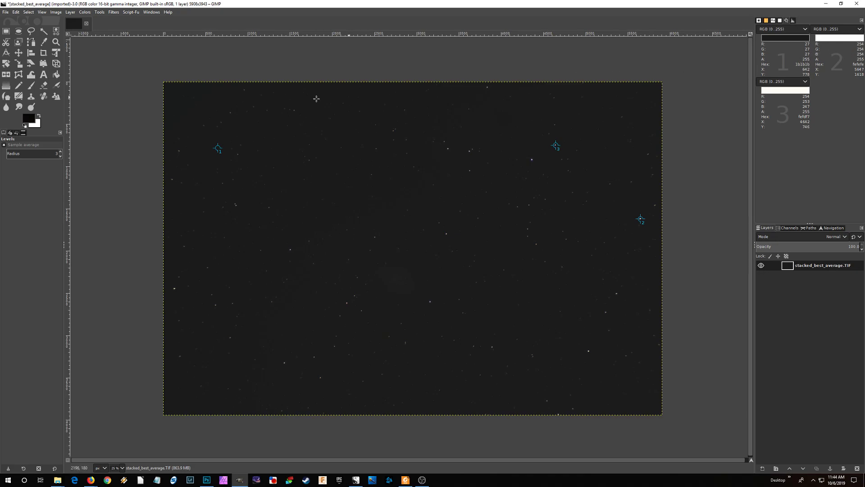
Brighten the image with a Curves adjustment on the Value channel, placing one point at input 40.31, output 57.81, and apply it
click(85, 12)
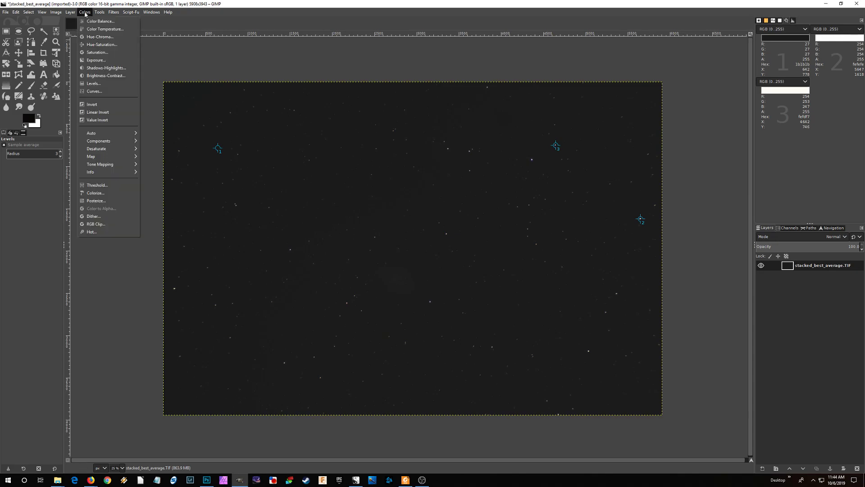
click(107, 93)
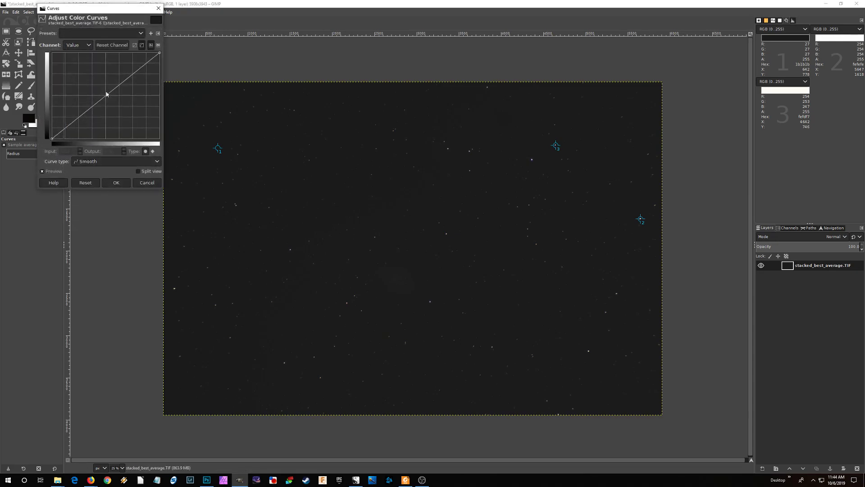
drag(106, 8, 149, 47)
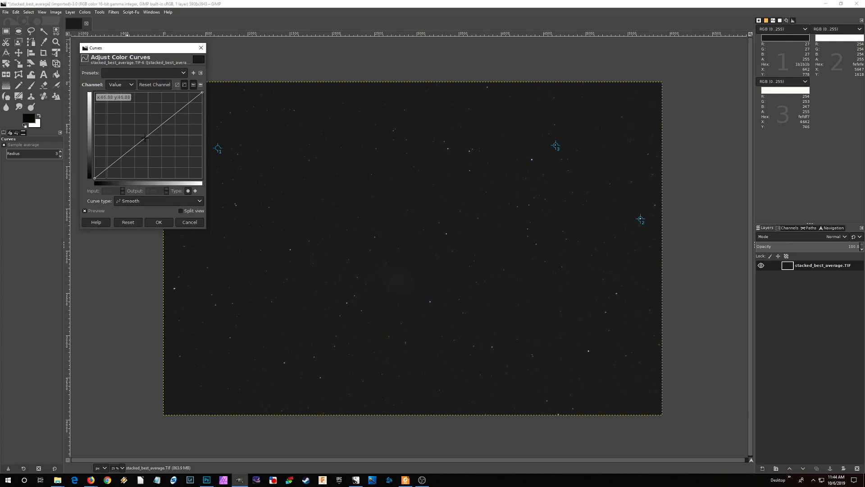
drag(145, 137, 138, 128)
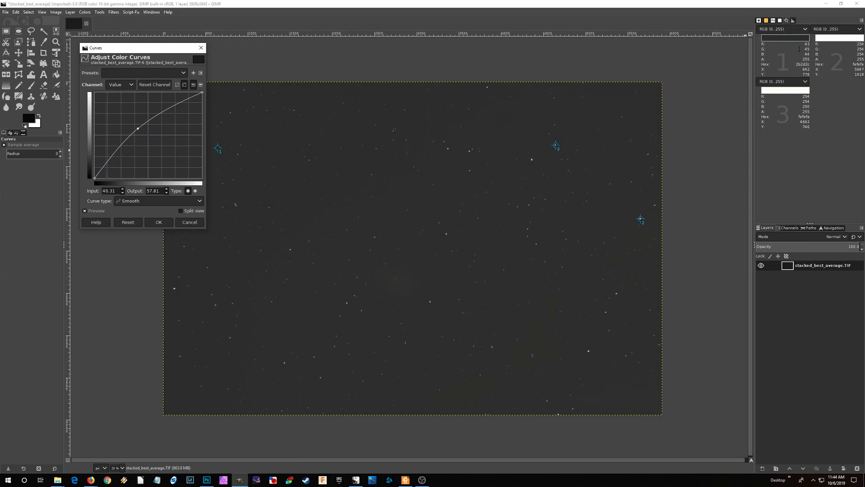
click(157, 222)
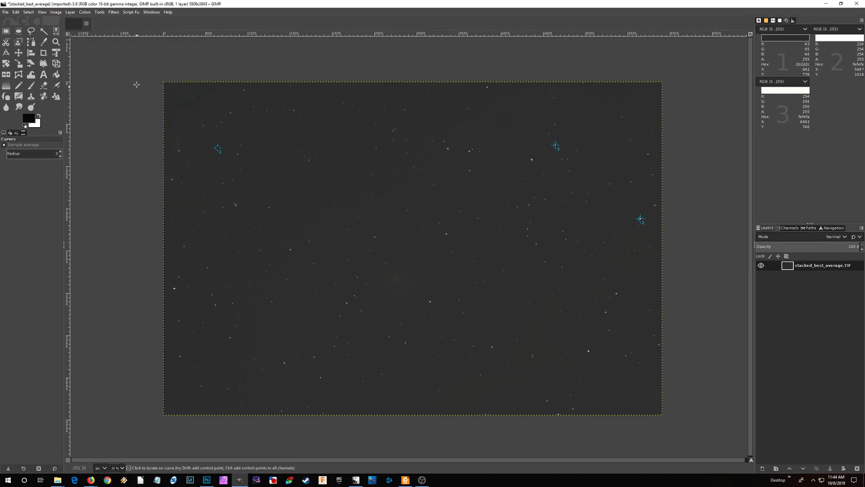
Start a Levels adjustment and raise the Value channel's low input to 6.93 to darken the sky background
click(88, 12)
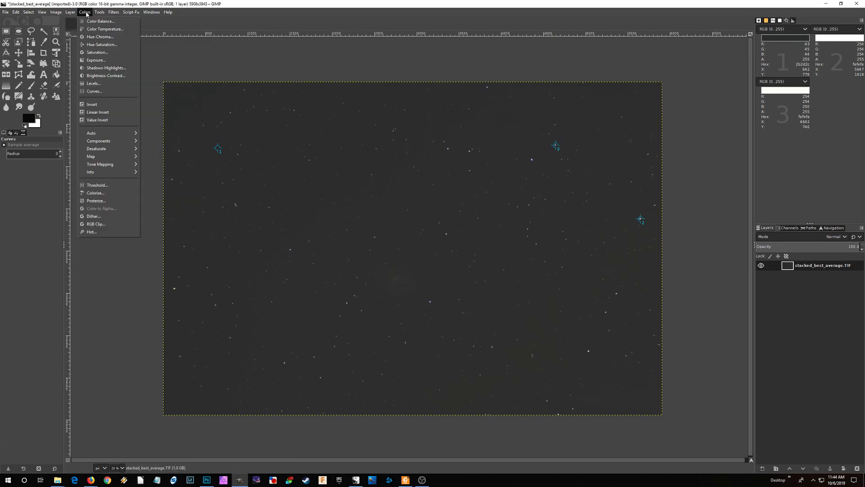
click(102, 84)
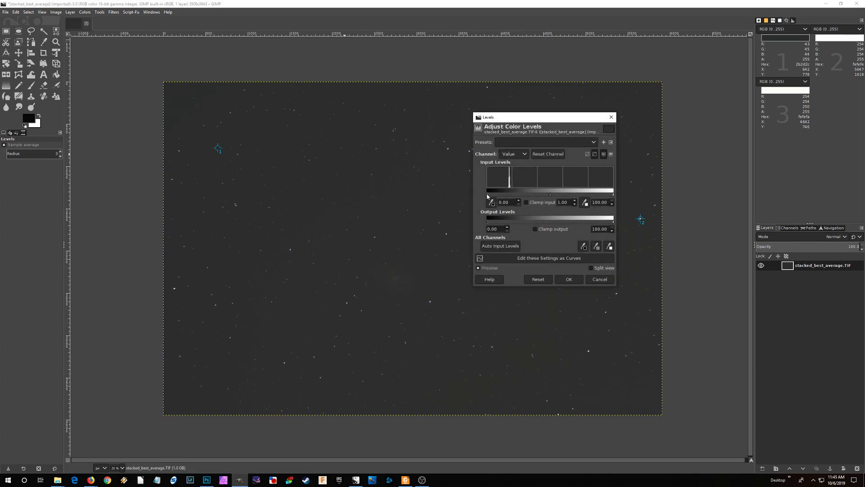
drag(488, 196, 496, 197)
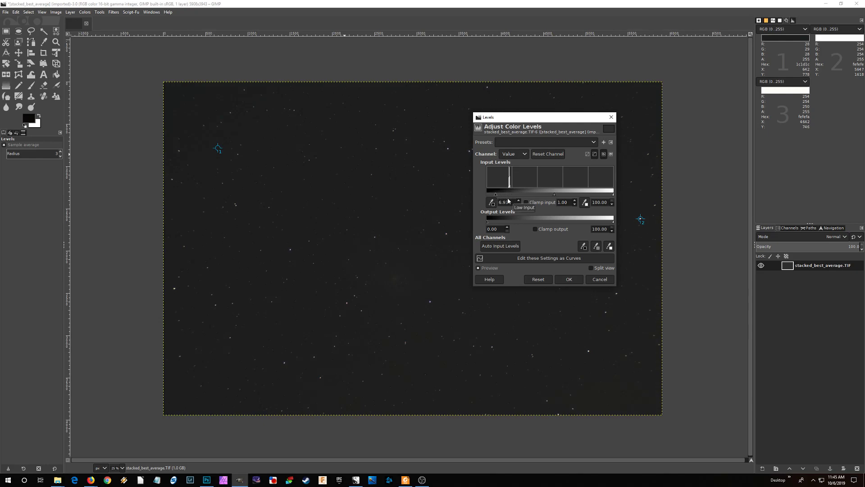
Set the low input to 0.08 for the Red channel and 0.66 for the Green channel in Levels
click(513, 154)
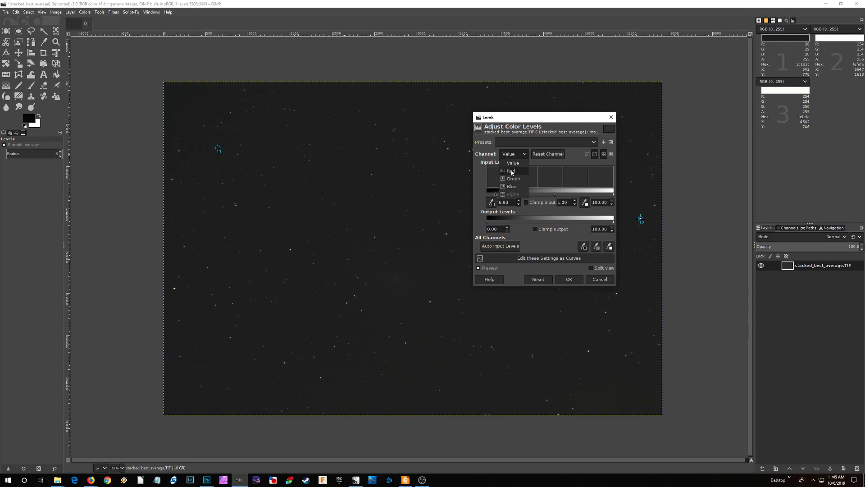
click(513, 164)
click(518, 200)
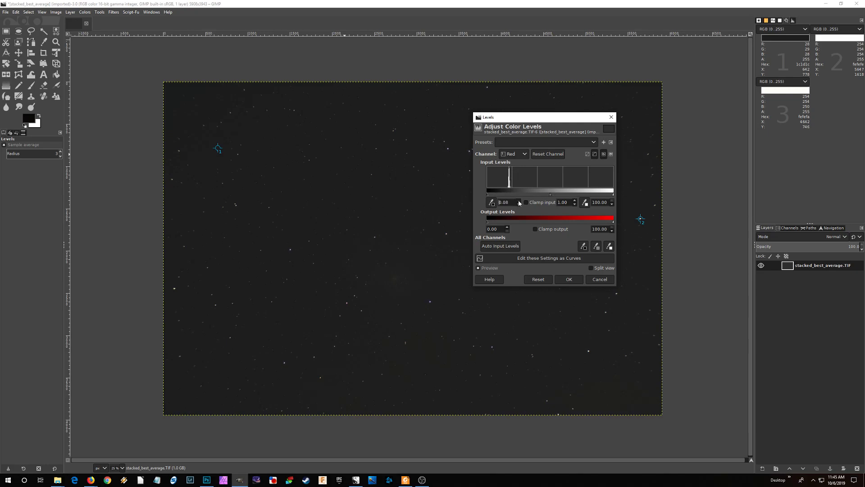
click(520, 154)
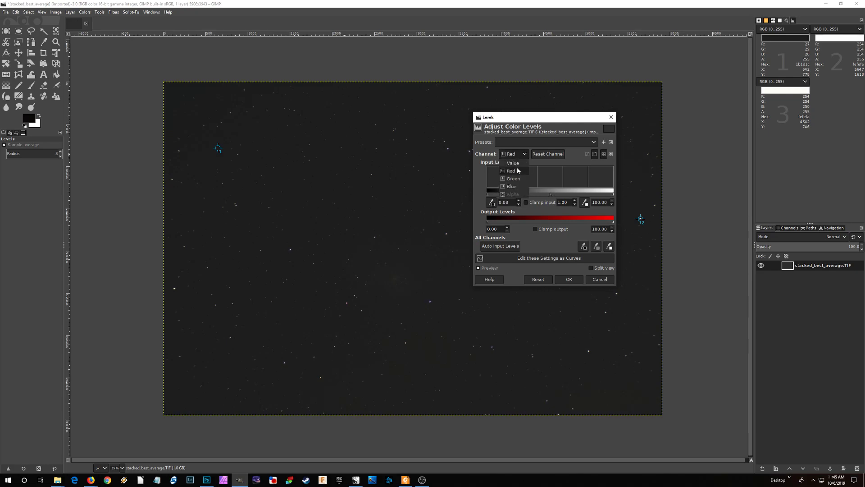
click(517, 165)
click(518, 201)
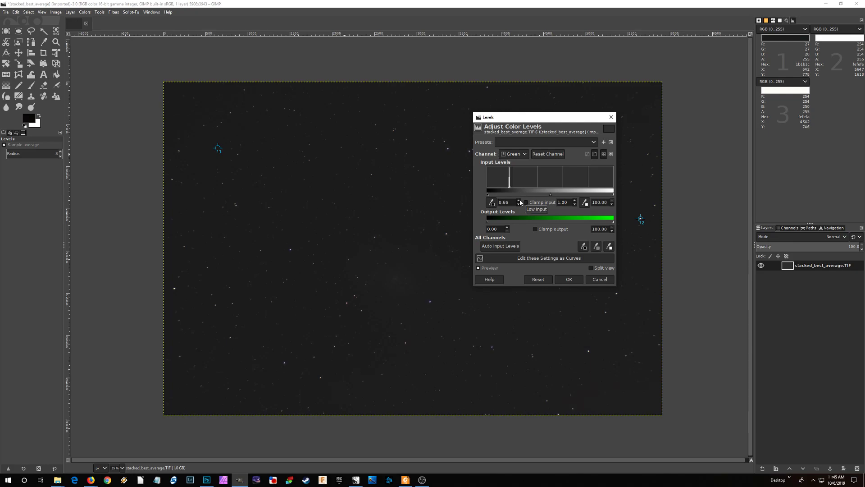
Raise the Blue channel's low input slightly to neutralize the dark-sky sample, and apply the Levels adjustment
click(514, 154)
click(512, 188)
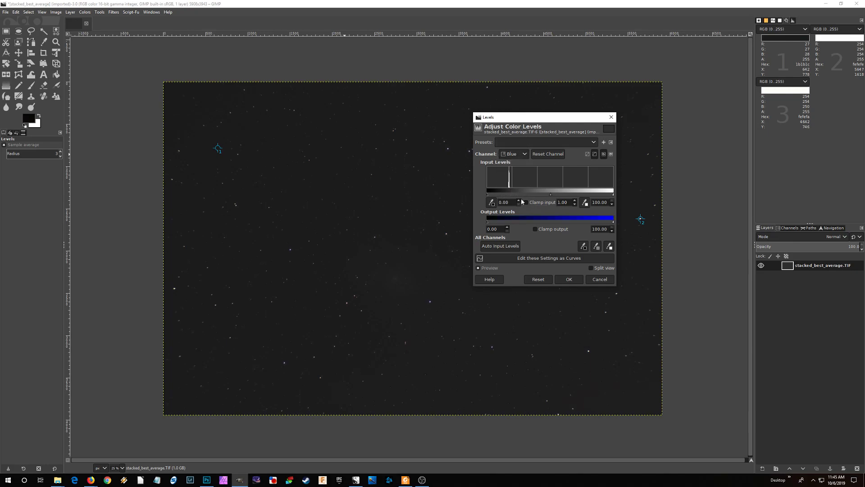
click(519, 201)
click(519, 201)
click(519, 200)
click(569, 279)
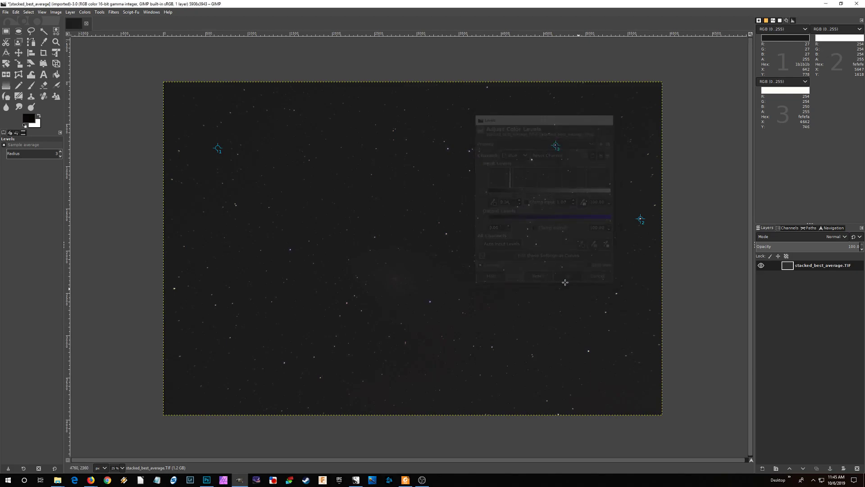
Apply a Curves adjustment to the Value channel with points at input 8.75, output 9.38 and input 39.06, output 61.33
click(85, 12)
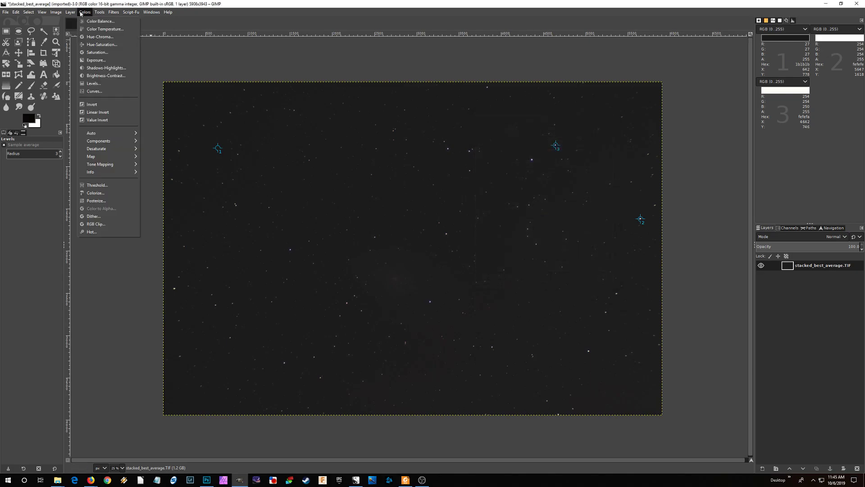
click(108, 93)
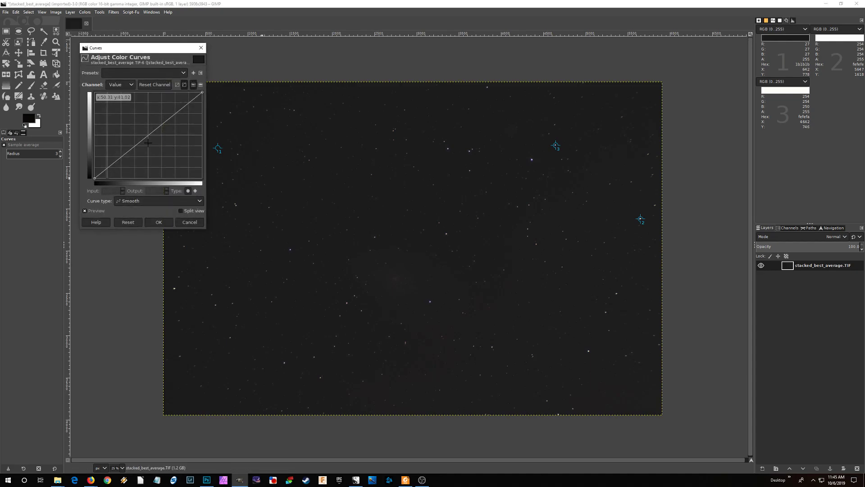
drag(144, 137, 135, 128)
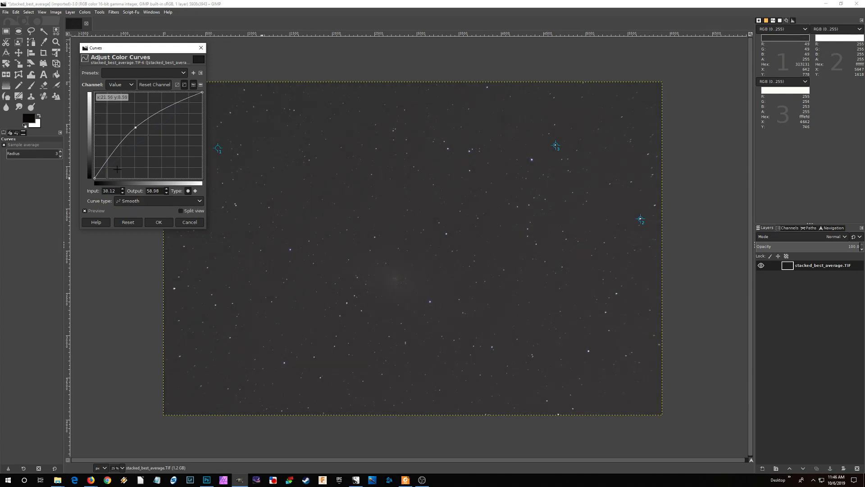
drag(102, 166, 104, 170)
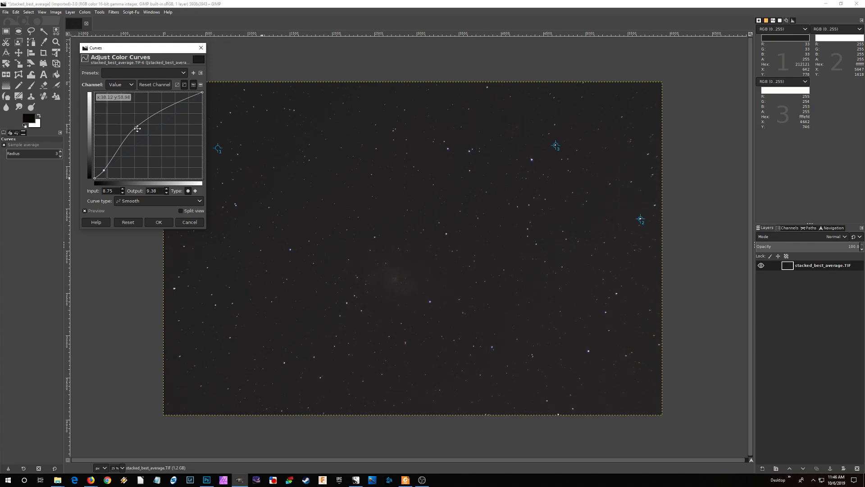
drag(136, 128, 135, 124)
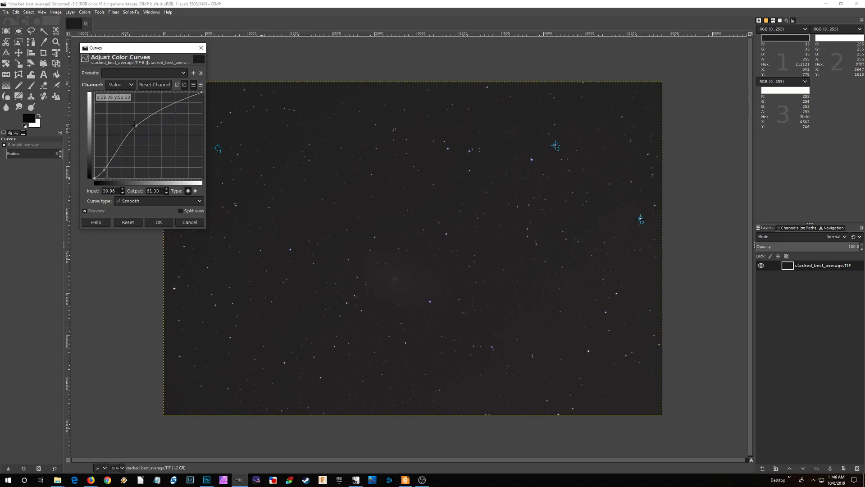
click(159, 222)
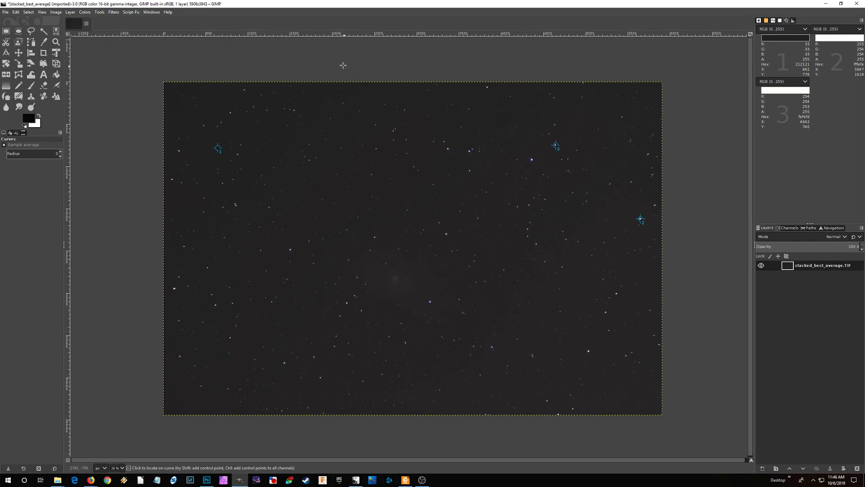
Darken the sky background with a Levels adjustment that raises the Value channel's low input, and apply it
click(89, 12)
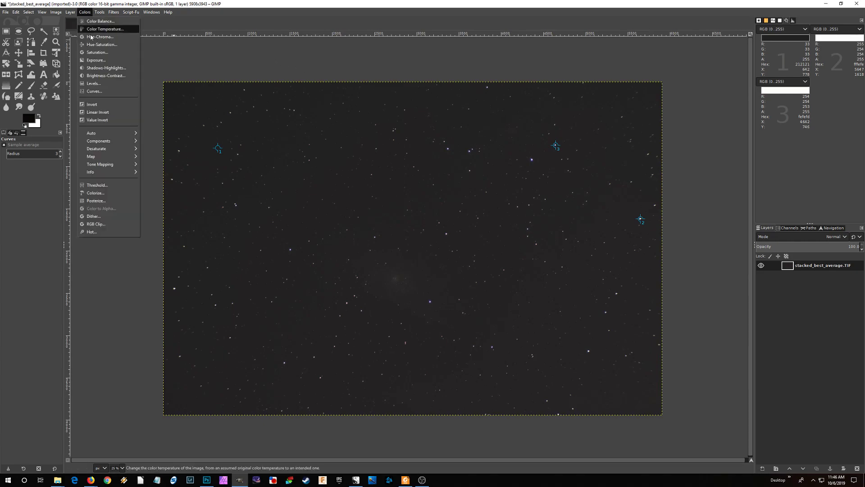
click(96, 84)
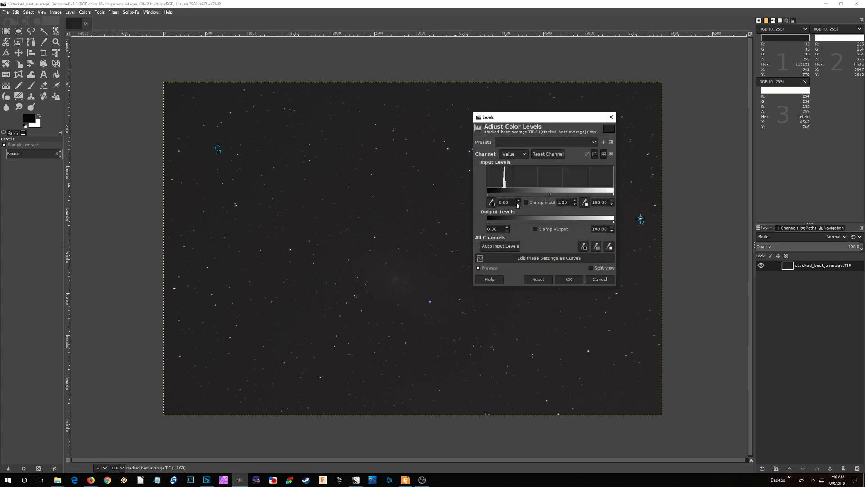
drag(487, 195, 498, 197)
click(568, 279)
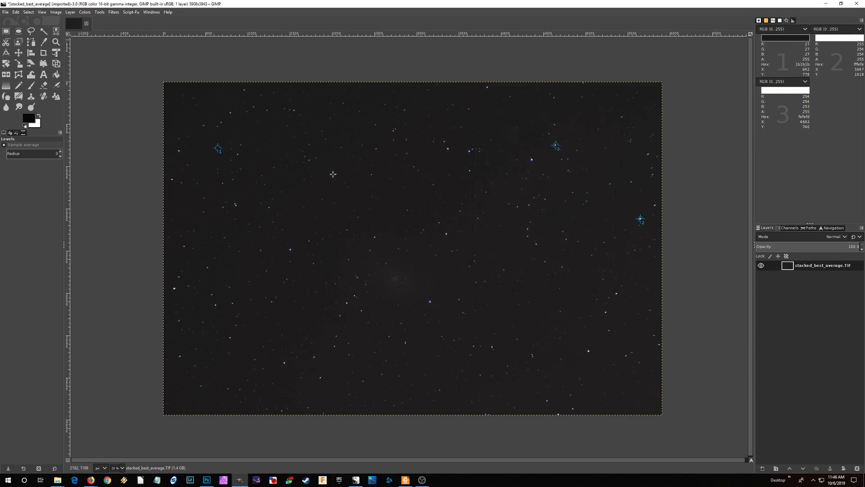
Apply a Value Curves adjustment with a shadow point at input 7.19, output 7.42 and a midtone point slightly above input 41.25, output 60.94
click(85, 13)
click(93, 91)
drag(148, 135, 139, 125)
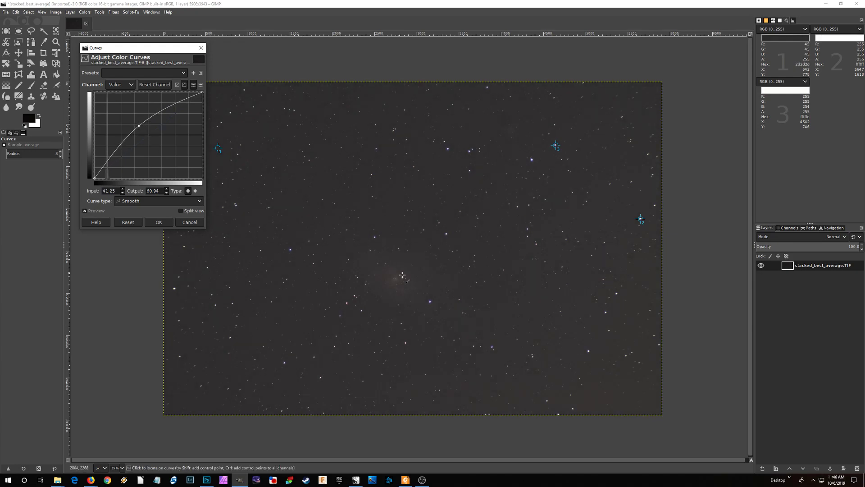
drag(100, 166, 102, 172)
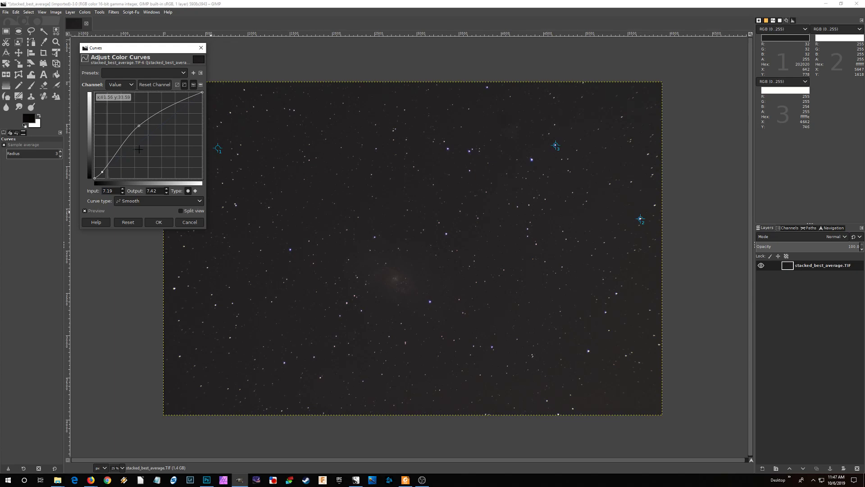
drag(139, 126, 140, 124)
click(163, 223)
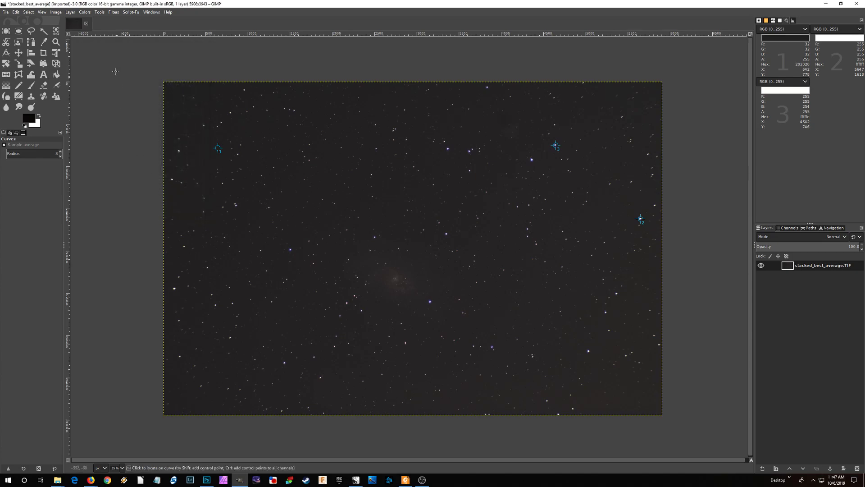
Apply another Levels adjustment, raising the Value channel's low input slightly to pull the sky background back down
click(85, 12)
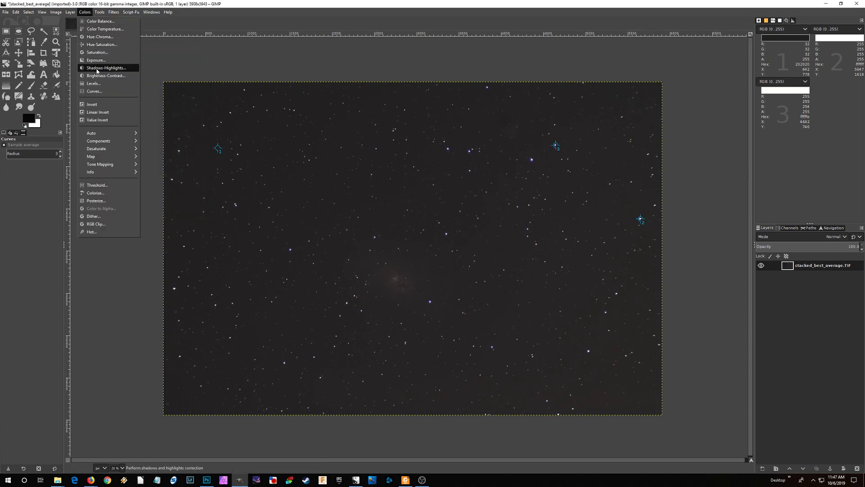
click(94, 83)
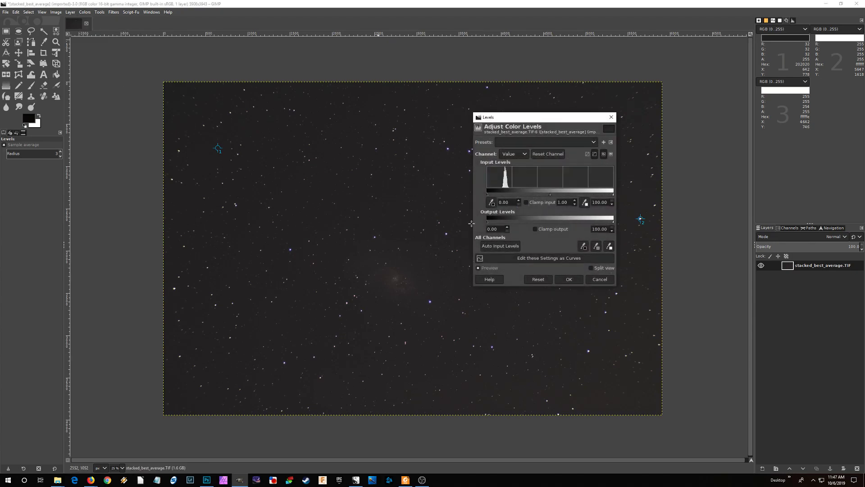
drag(487, 195, 490, 196)
click(566, 279)
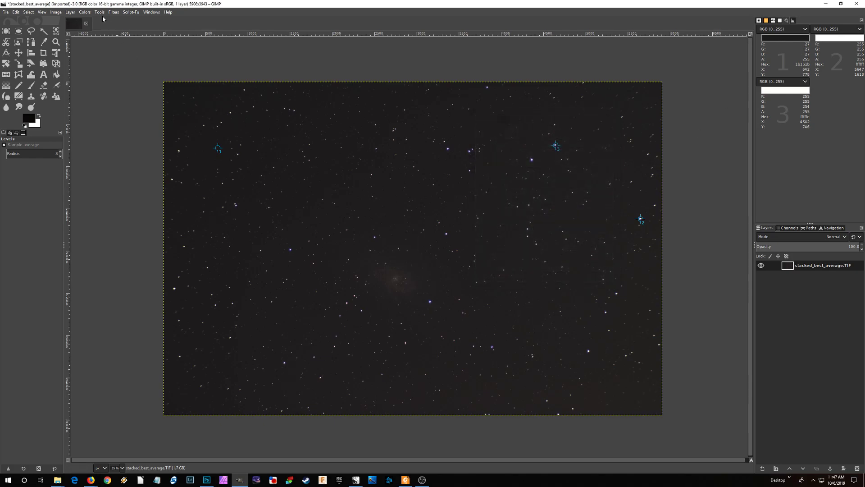
Apply a Curves adjustment to the Value channel with points at input 6.88, output 7.81 and input 42.50, output 65.62
click(85, 12)
click(109, 95)
drag(140, 143, 135, 129)
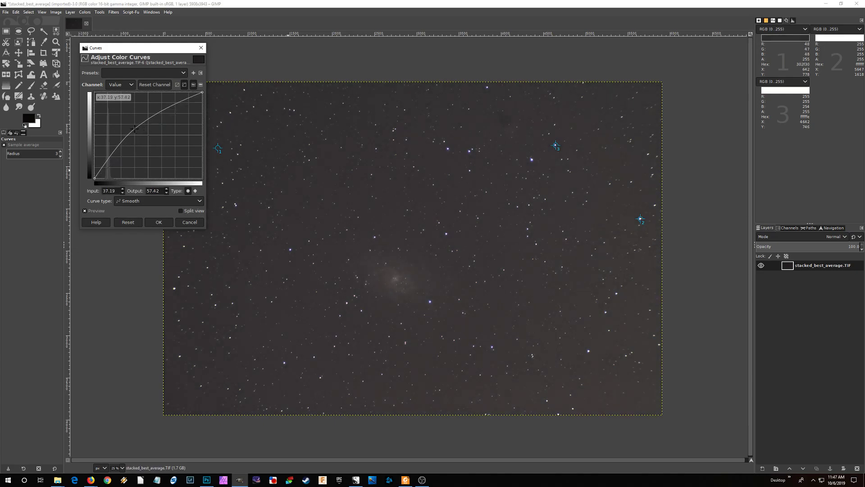
drag(101, 170, 103, 174)
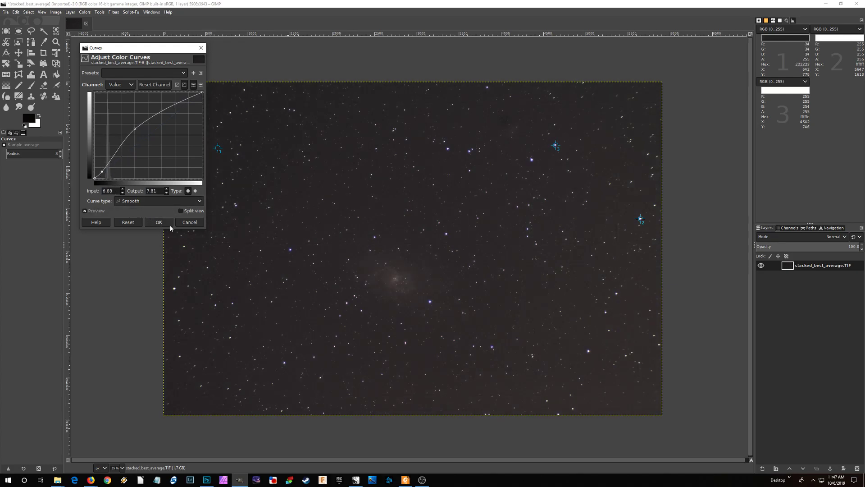
drag(135, 129, 141, 121)
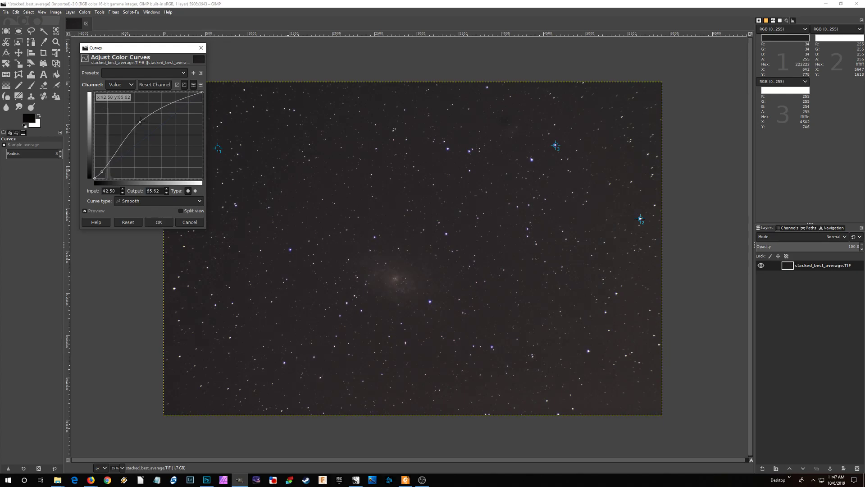
click(159, 223)
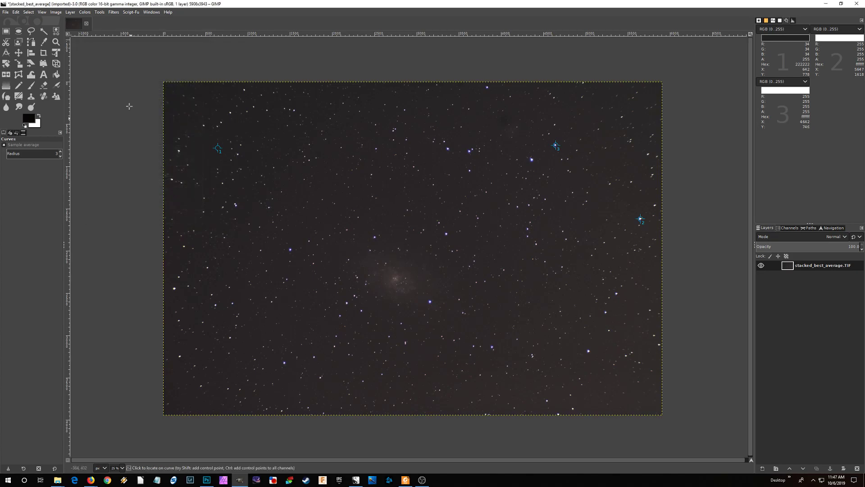
Start a Levels adjustment and set the Value channel's low input to 2.93
click(85, 12)
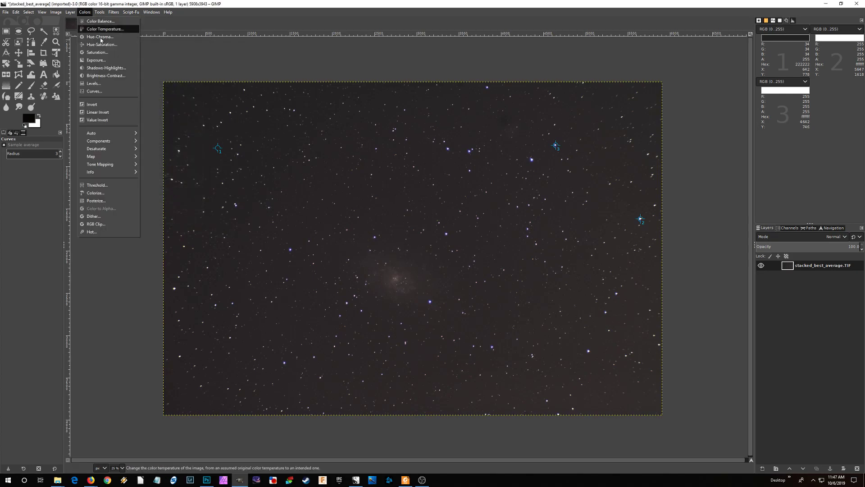
click(94, 83)
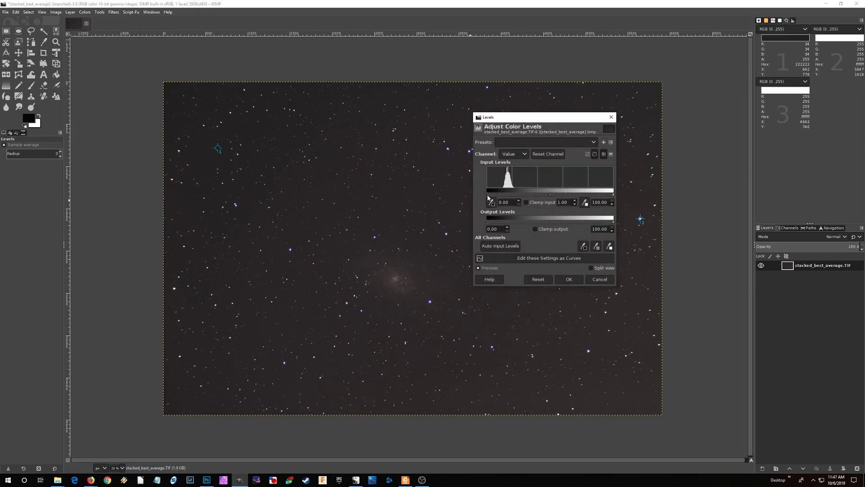
drag(487, 195, 491, 198)
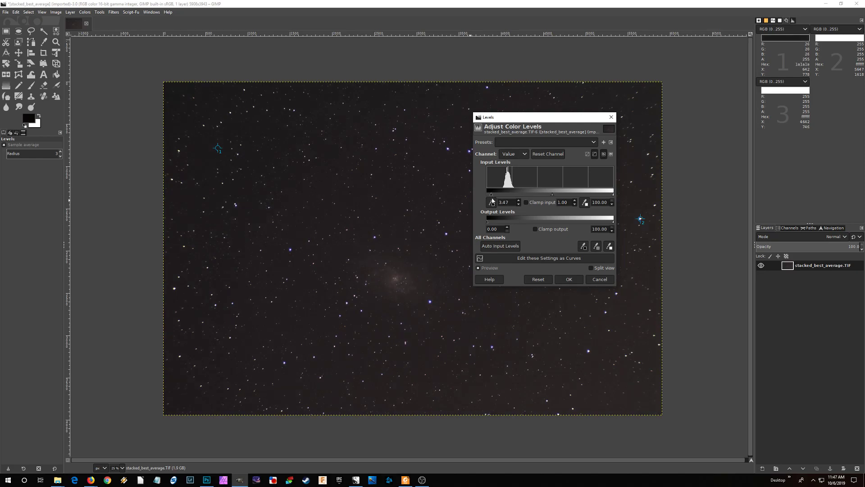
click(518, 204)
click(519, 205)
click(519, 204)
drag(492, 198, 492, 197)
drag(491, 197, 490, 195)
Set the low input to 0.10 for both the Red and Blue channels in Levels, and apply the adjustment
click(519, 154)
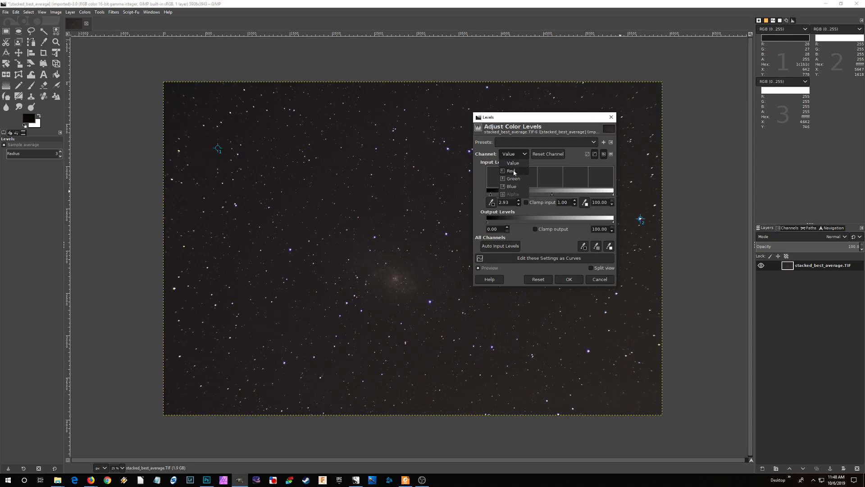
click(514, 172)
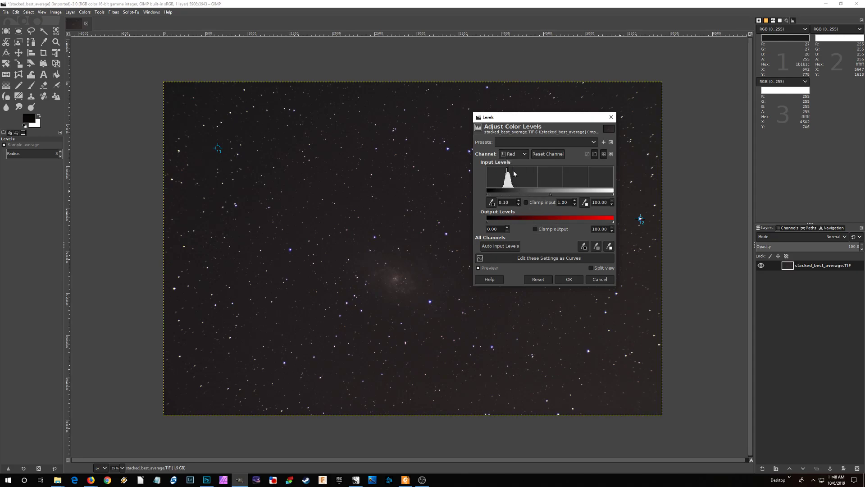
click(514, 153)
click(515, 188)
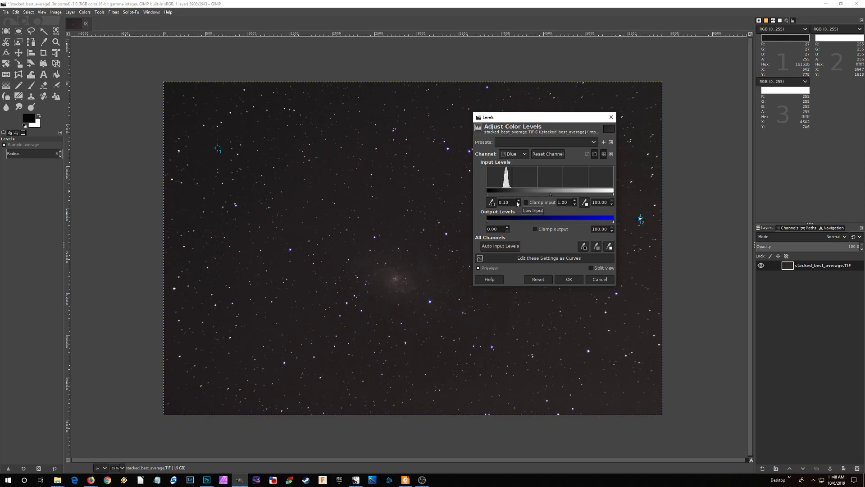
click(568, 280)
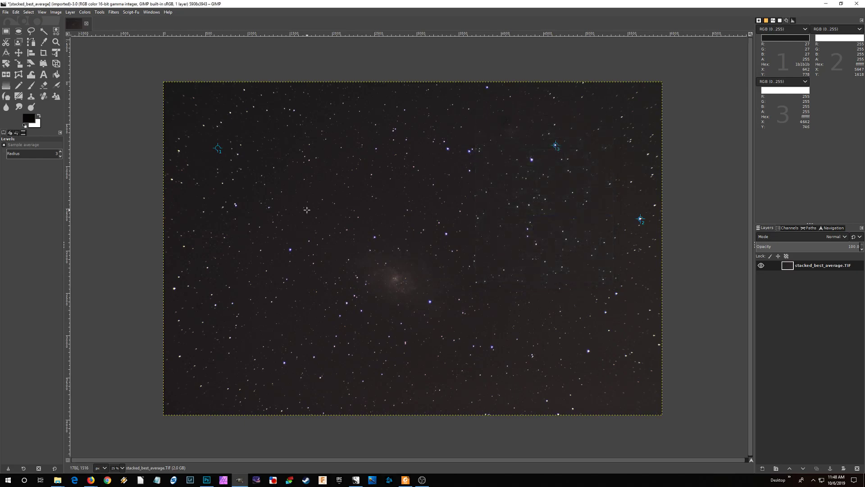
Apply a Curves adjustment to the Value channel with points at input 39.38, output 55.08 and input 8.12, output 6.25
click(85, 12)
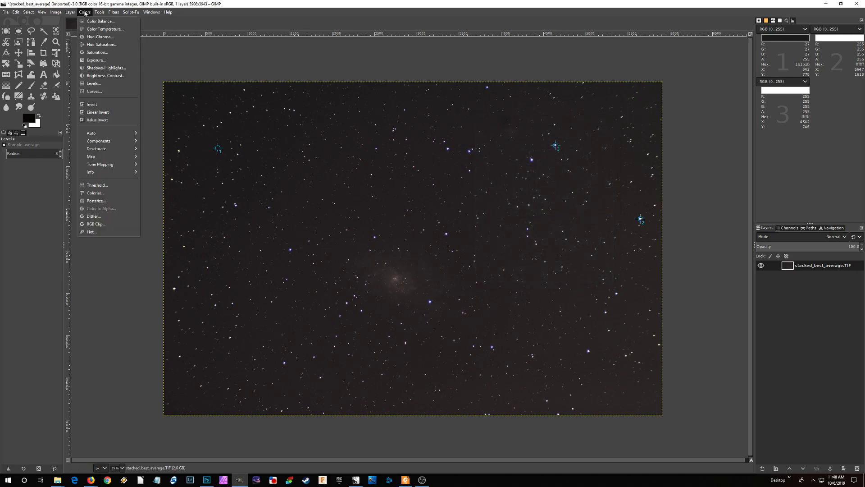
click(99, 91)
drag(137, 144, 137, 130)
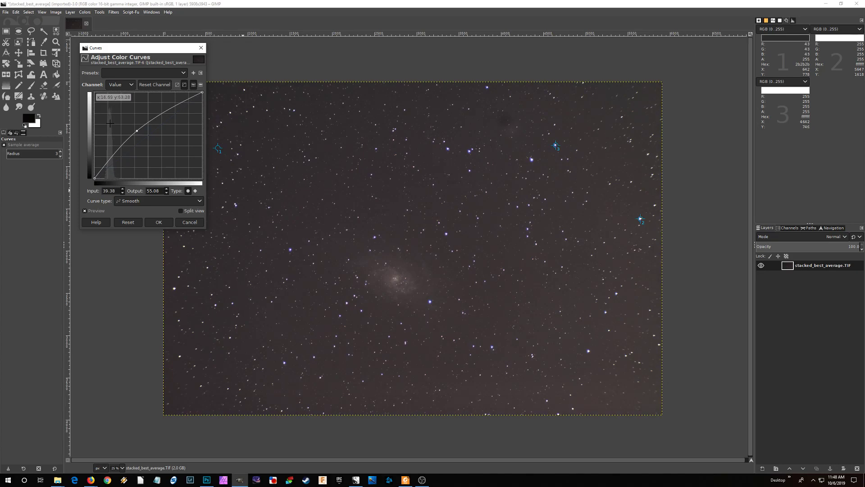
click(100, 172)
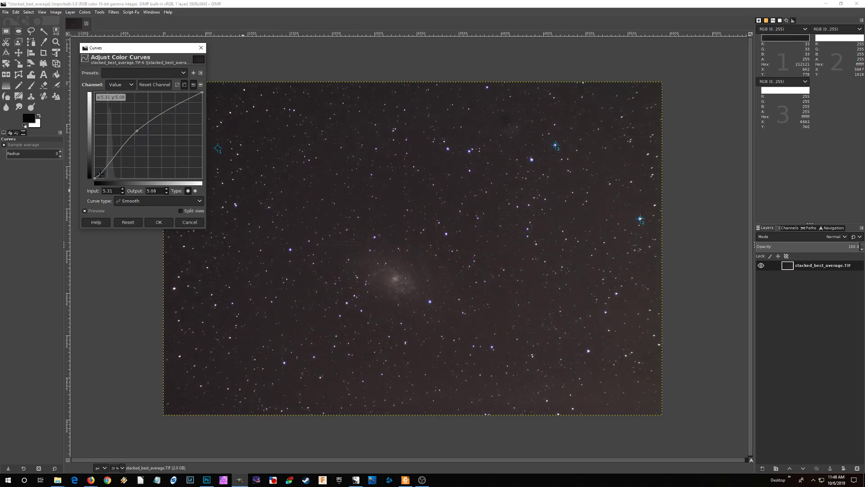
drag(100, 172, 102, 173)
drag(103, 172, 104, 172)
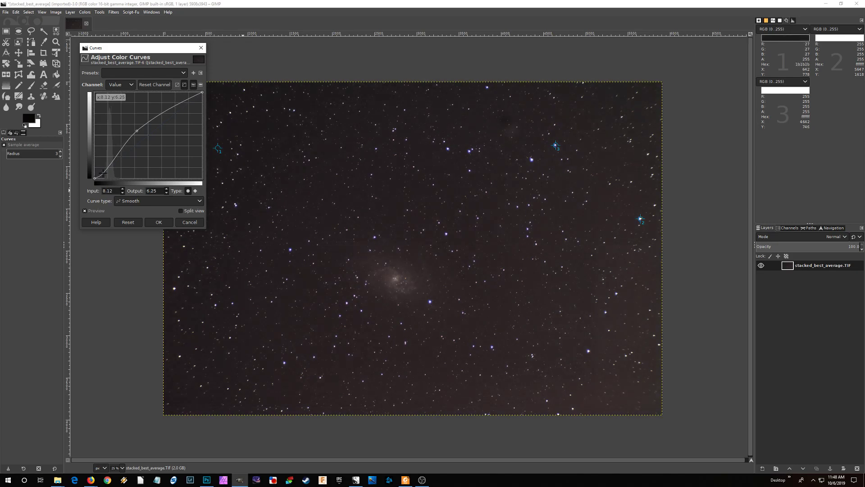
click(161, 223)
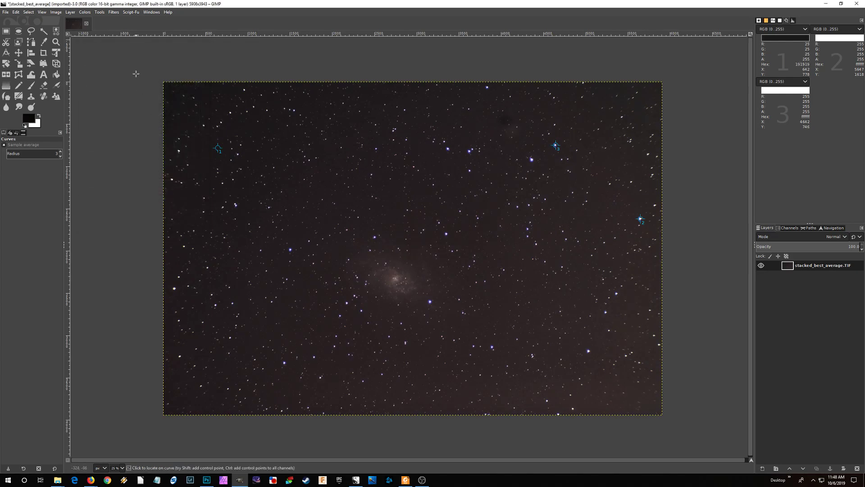
click(85, 12)
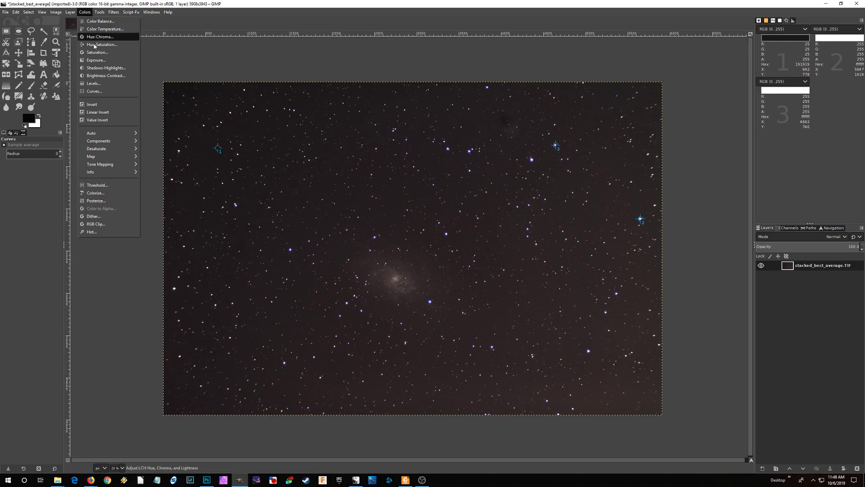
click(93, 83)
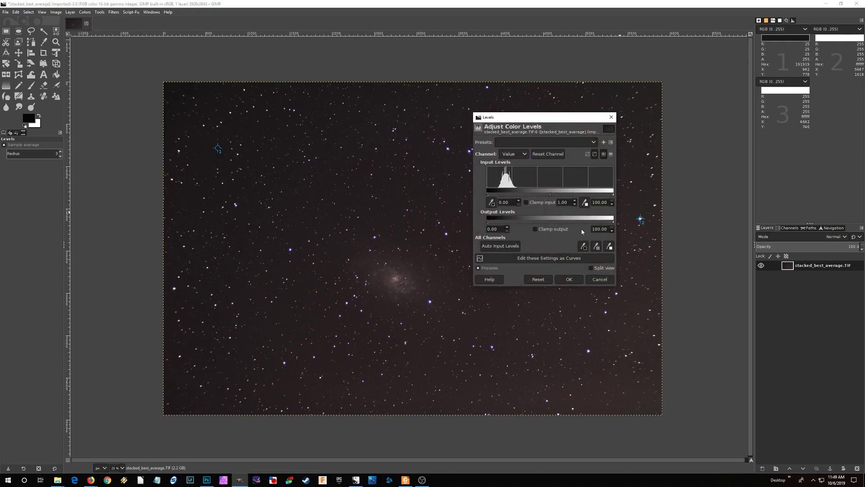
click(605, 280)
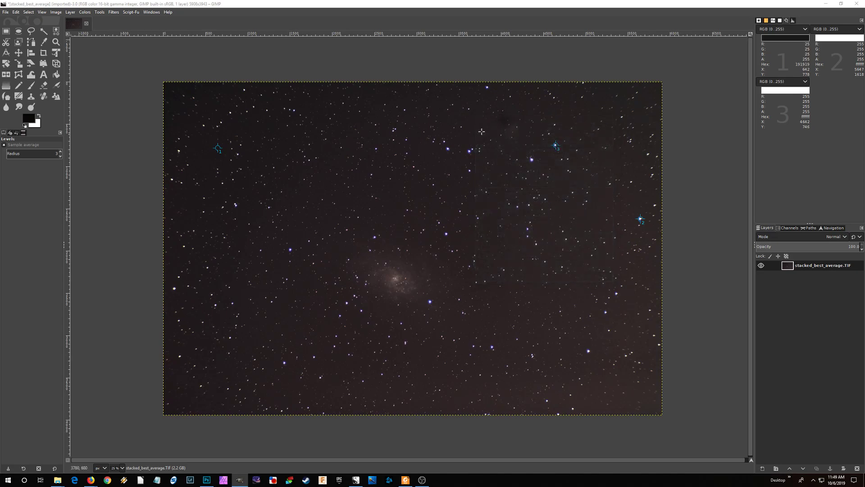
Apply a Curves adjustment to the Value channel with points at input 41.25, output 59.38 and input 7.19, output 7.81
click(85, 13)
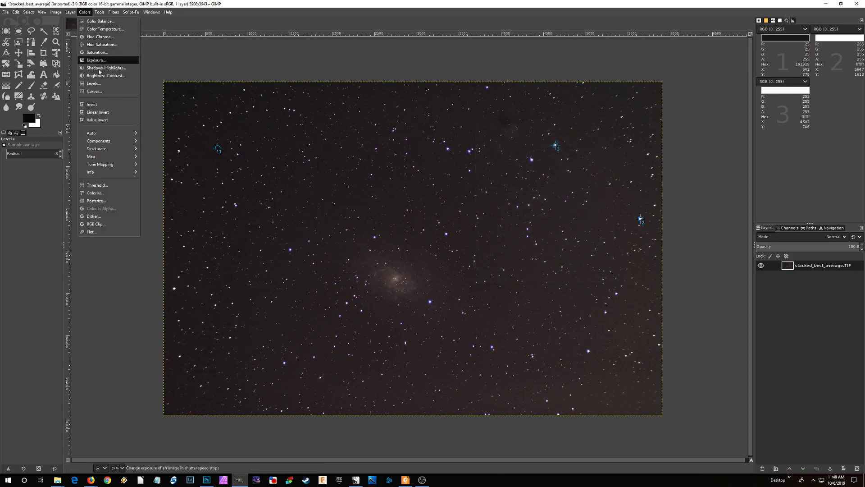
click(97, 84)
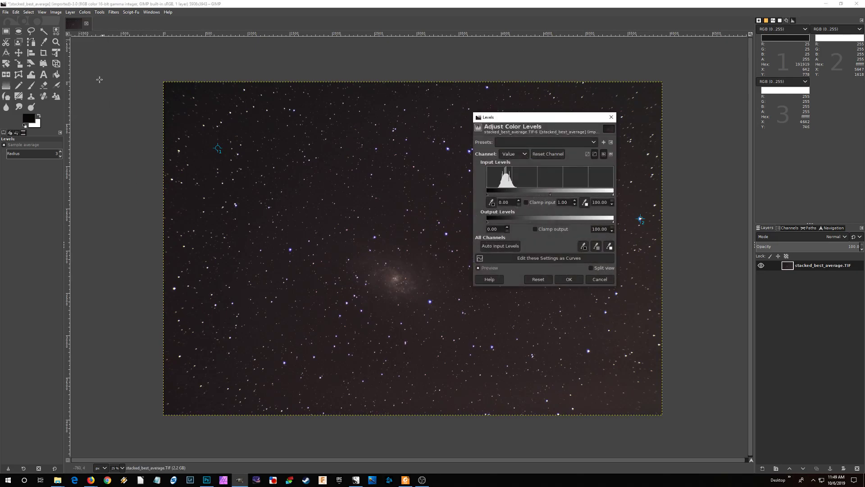
click(85, 12)
click(97, 93)
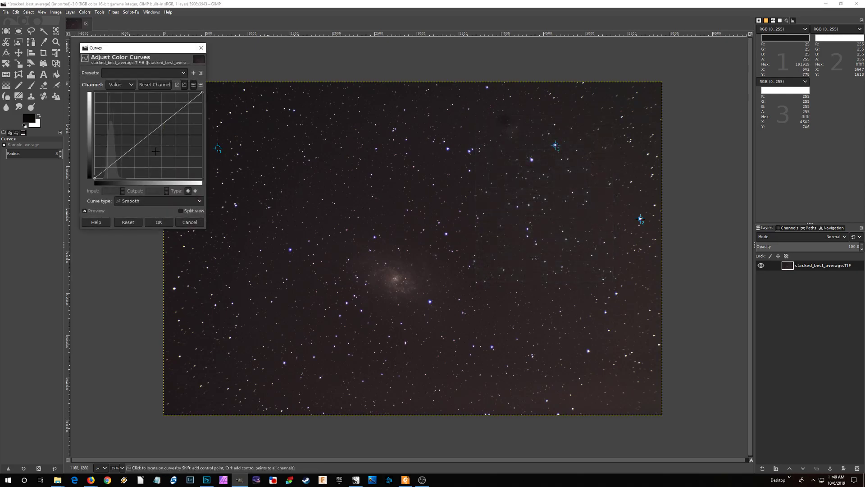
drag(148, 136, 139, 126)
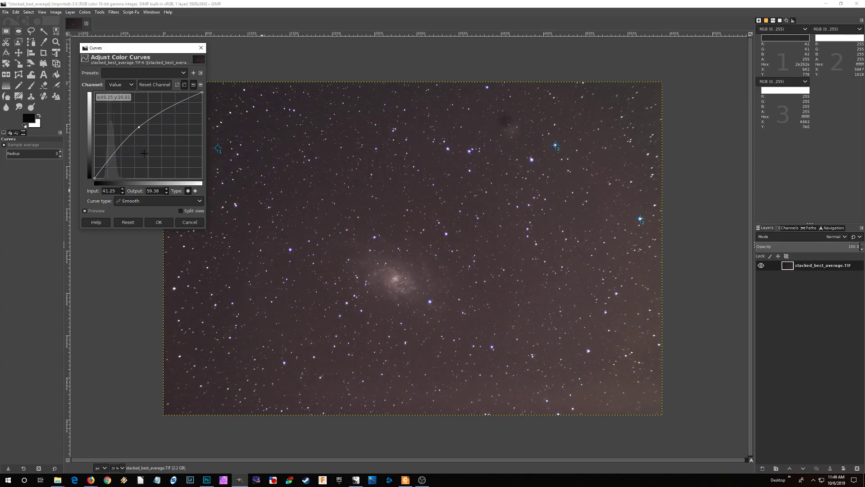
drag(103, 169, 102, 171)
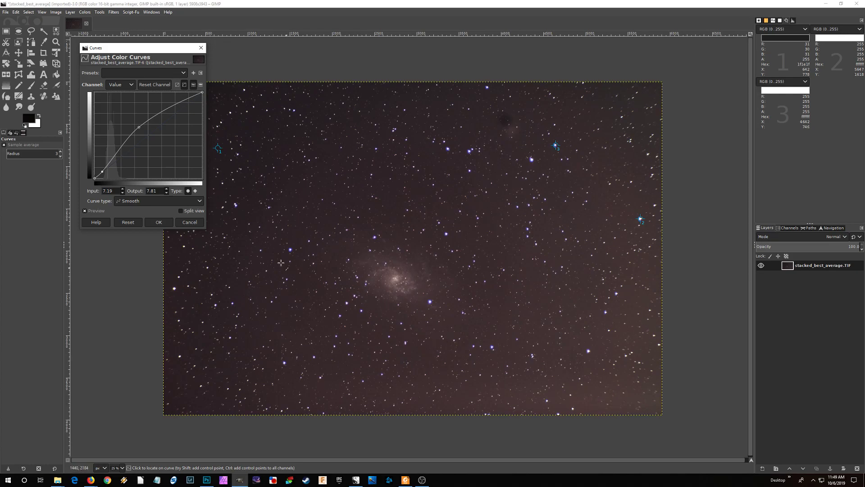
click(151, 223)
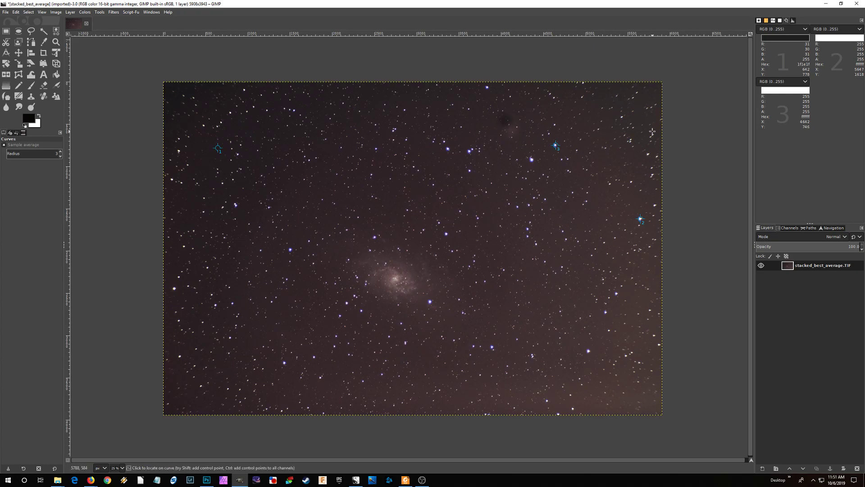
Examine the star shapes and sky brightness up close in several corners of the image
scroll(646, 92, up, 3)
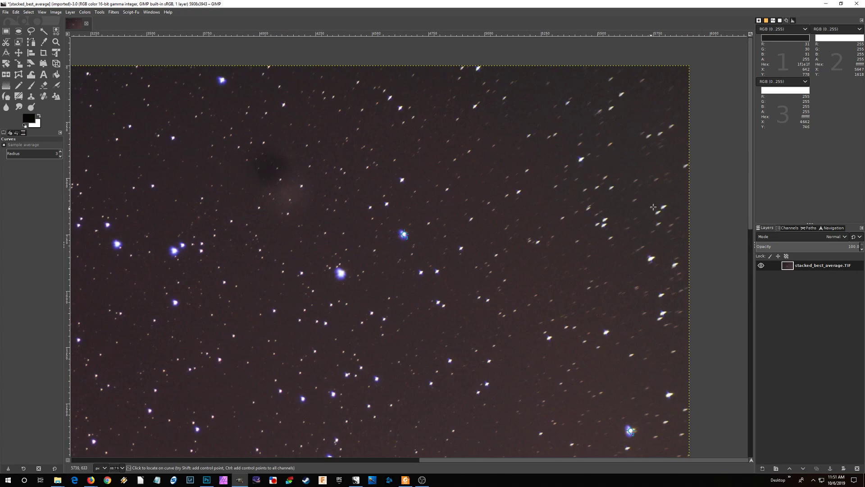
scroll(668, 187, down, 3)
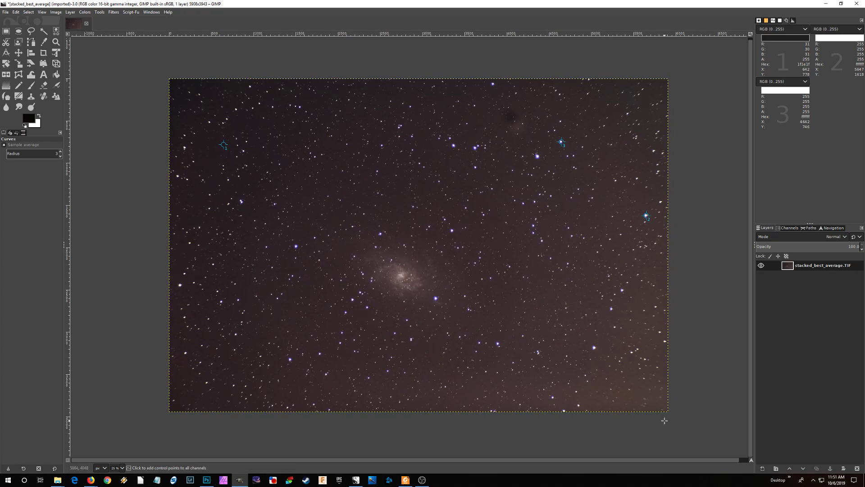
scroll(662, 419, up, 3)
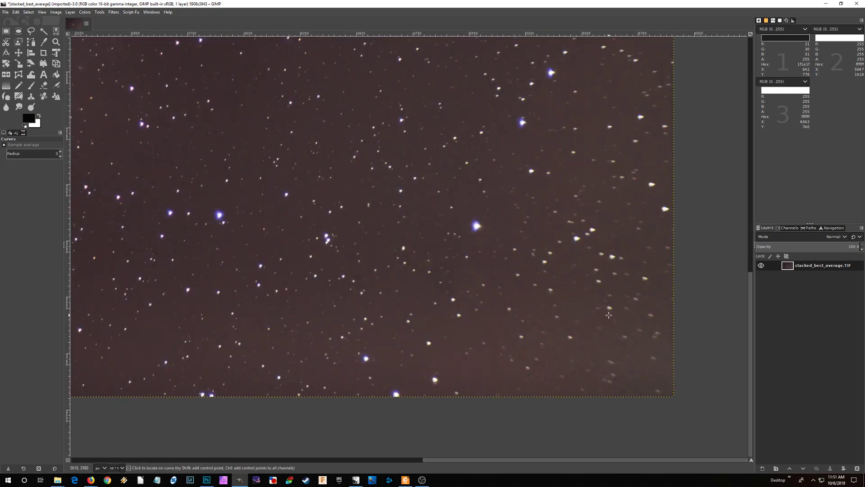
scroll(617, 351, down, 3)
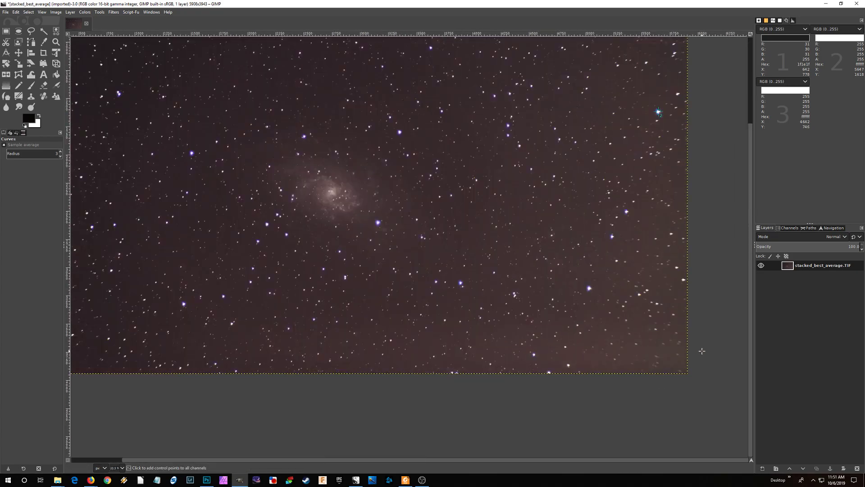
scroll(185, 351, up, 3)
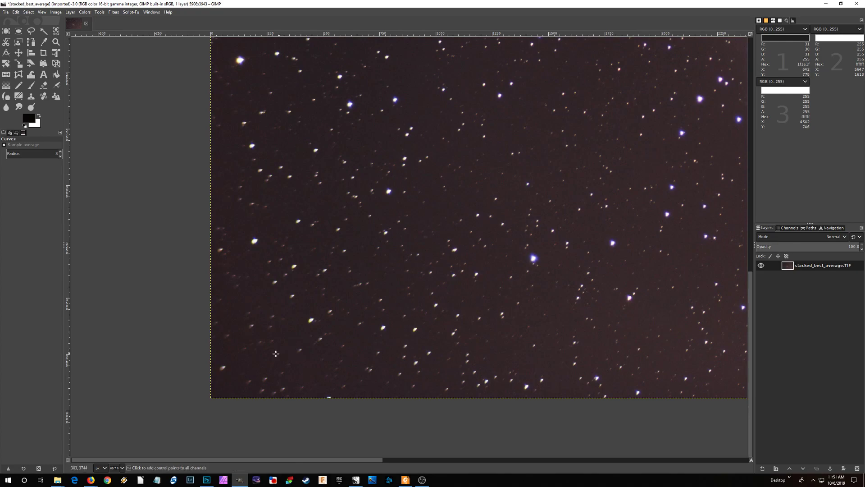
scroll(264, 357, down, 3)
scroll(264, 356, down, 1)
scroll(464, 255, up, 1)
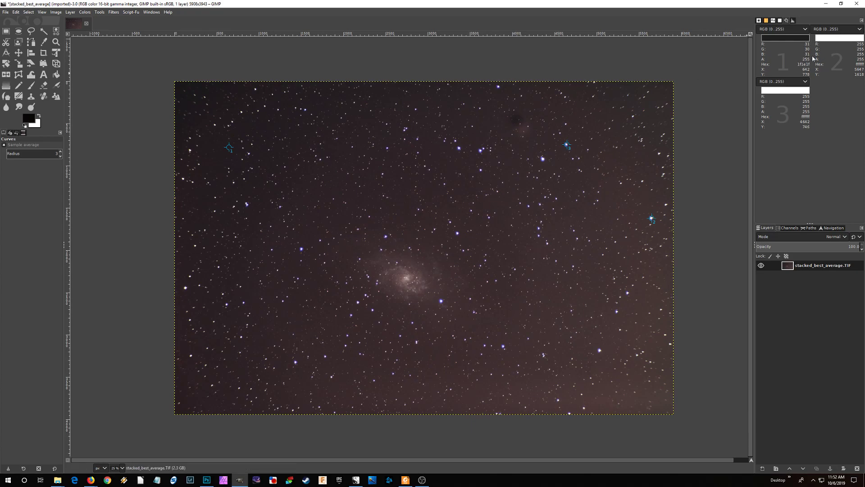
Apply a Levels adjustment that slightly raises the Red channel's low input and sets the Blue channel's low input to 0.22
click(85, 11)
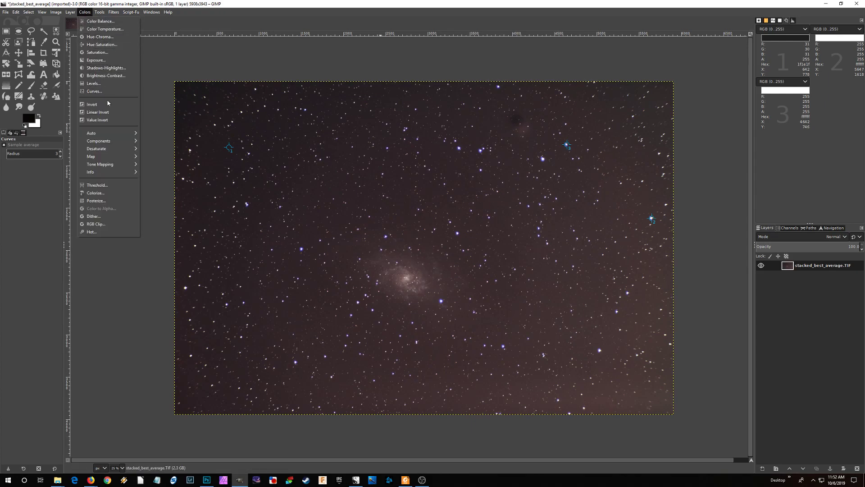
click(99, 83)
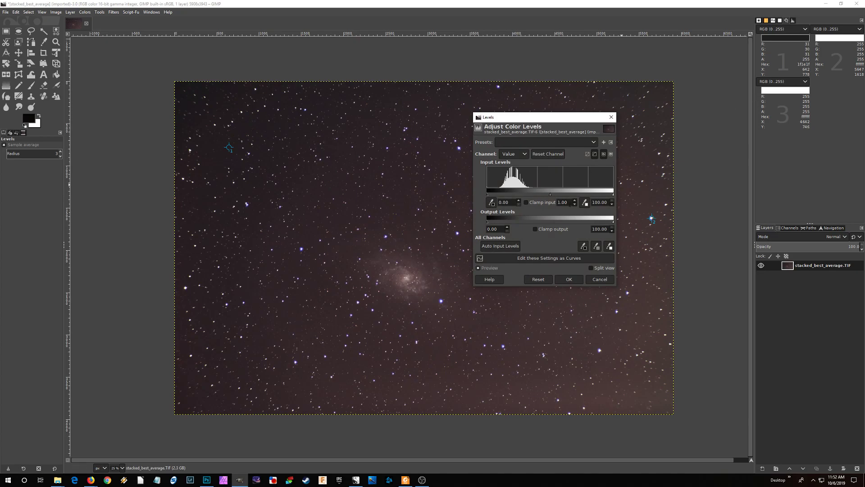
click(512, 156)
click(511, 164)
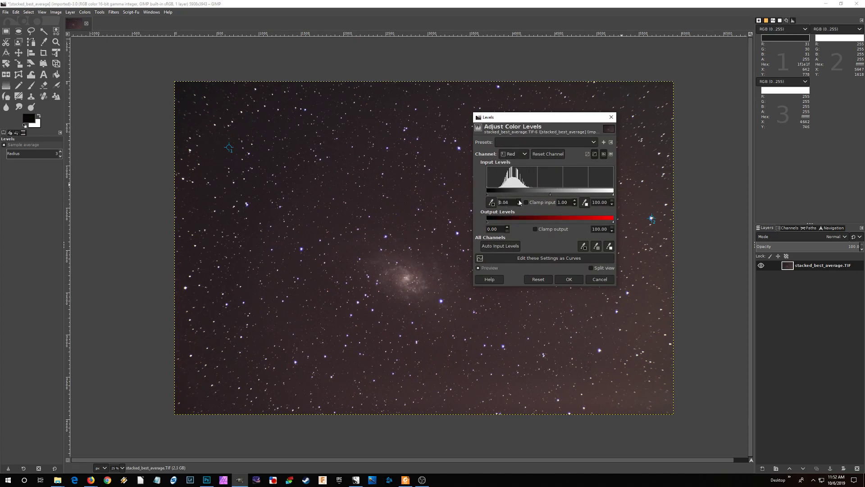
click(519, 201)
click(519, 153)
click(518, 188)
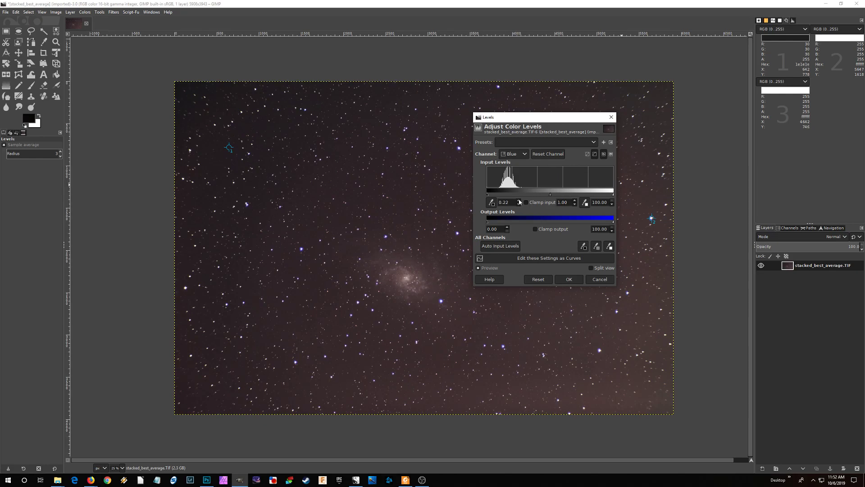
click(575, 280)
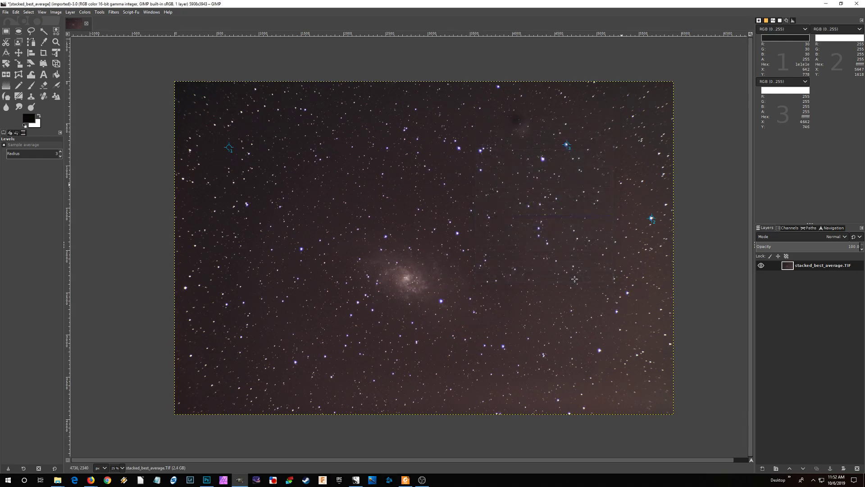
Apply a Levels adjustment with the Value channel's low input set to 4.27
click(70, 12)
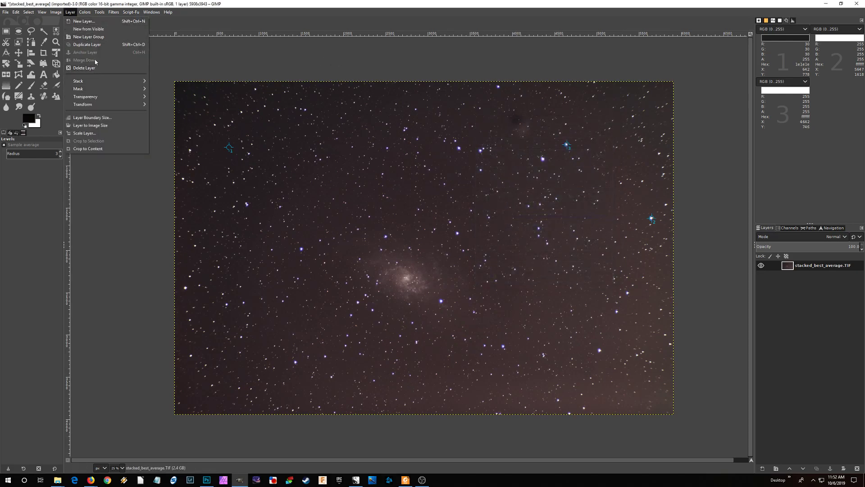
mouse_move(85, 12)
click(95, 84)
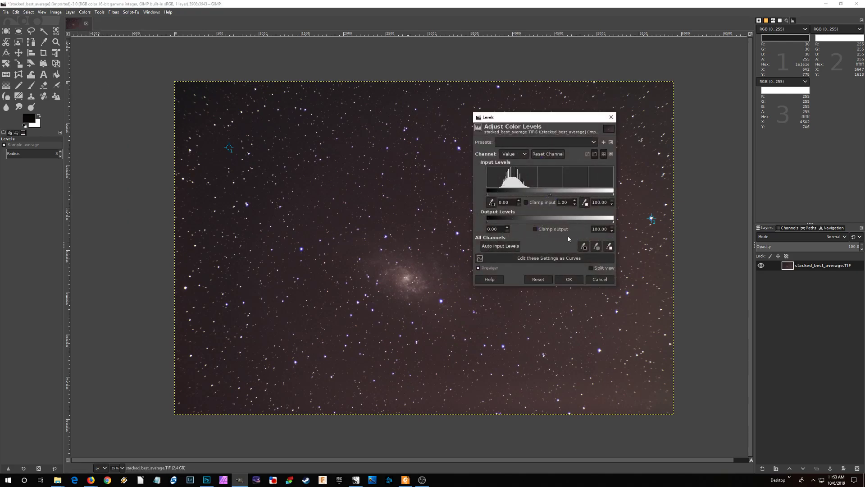
drag(487, 195, 494, 196)
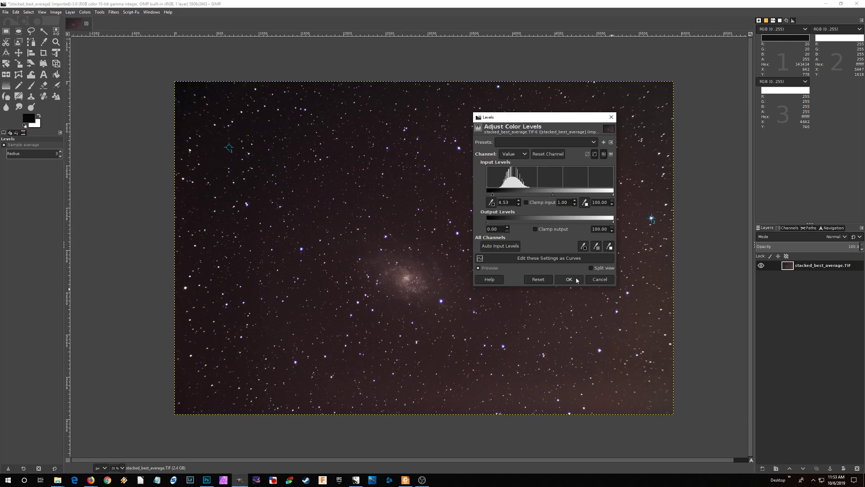
drag(493, 194, 500, 197)
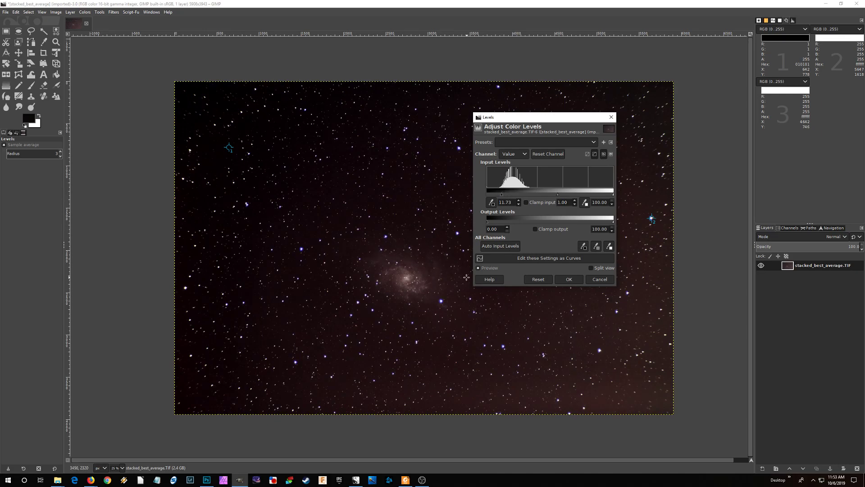
drag(502, 195, 492, 197)
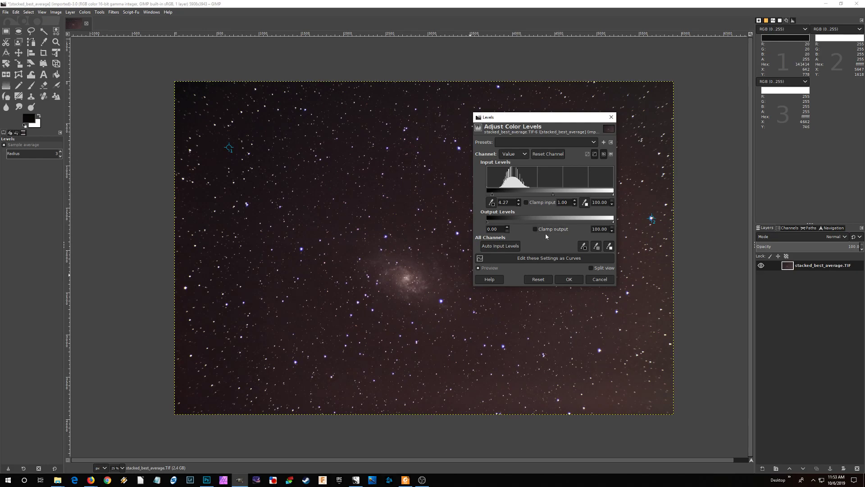
click(566, 280)
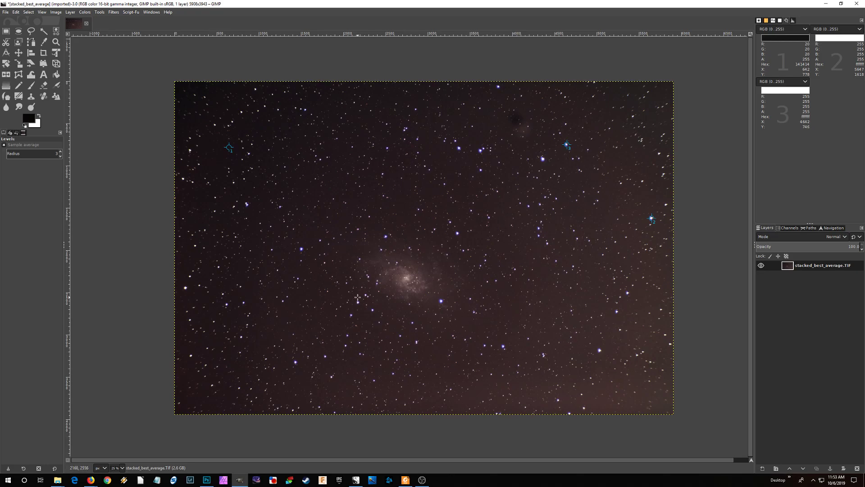
Outline a crop region around the galaxy and set the crop's fixed aspect ratio to 10:8
scroll(382, 287, up, 2)
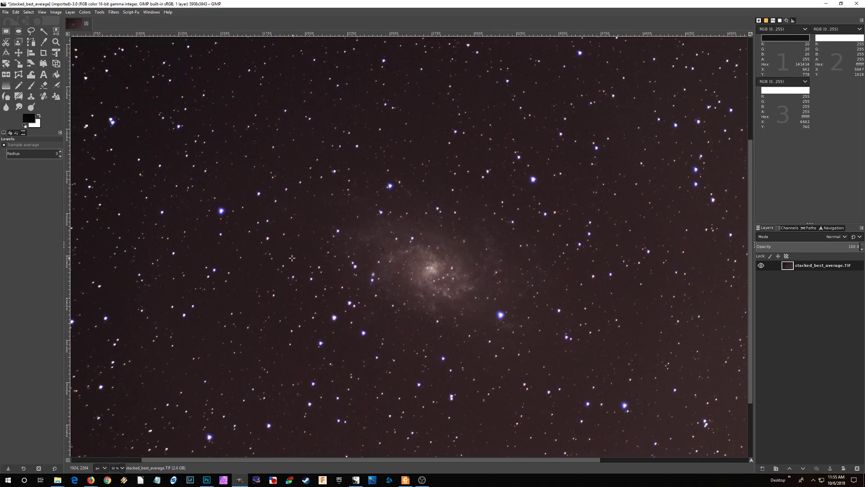
scroll(306, 271, down, 2)
scroll(306, 271, down, 1)
scroll(305, 271, up, 1)
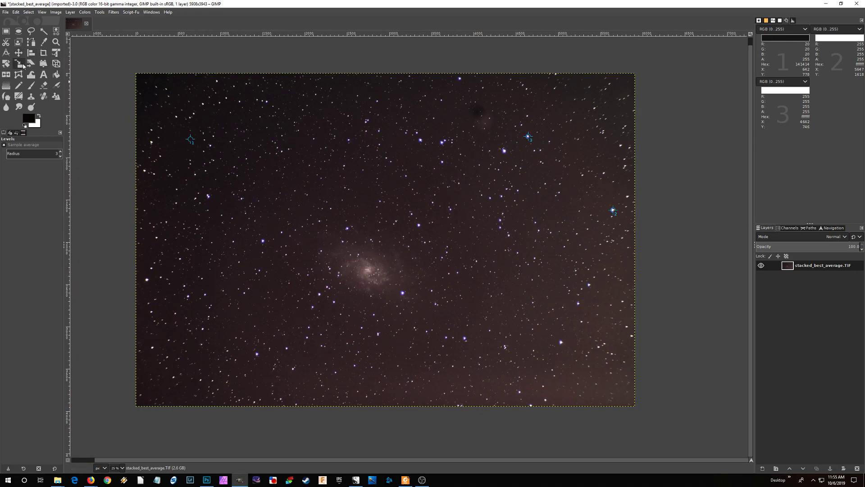
key(shift+c)
drag(266, 191, 494, 363)
drag(406, 281, 382, 274)
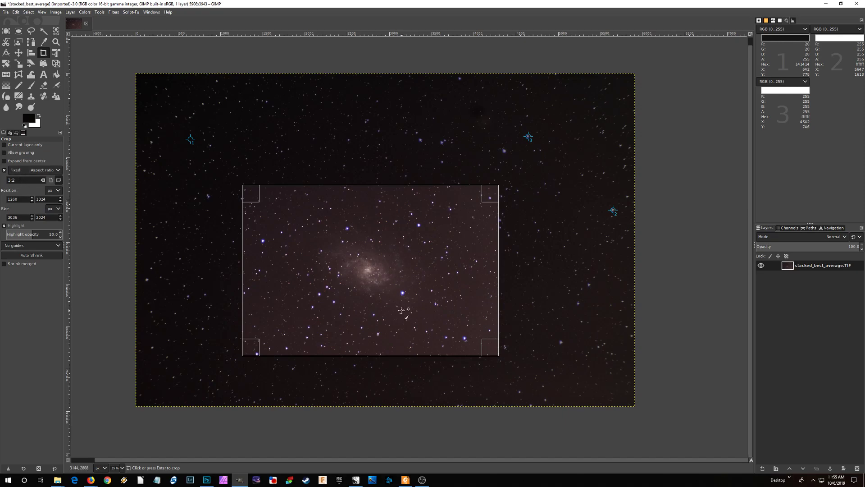
drag(21, 180, 0, 179)
drag(28, 180, 1, 177)
text(10:8)
drag(491, 350, 469, 363)
drag(407, 304, 414, 293)
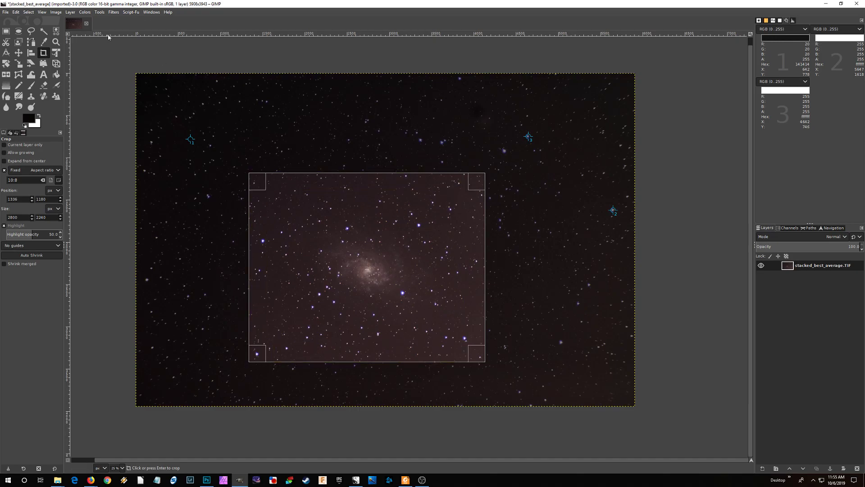
click(114, 63)
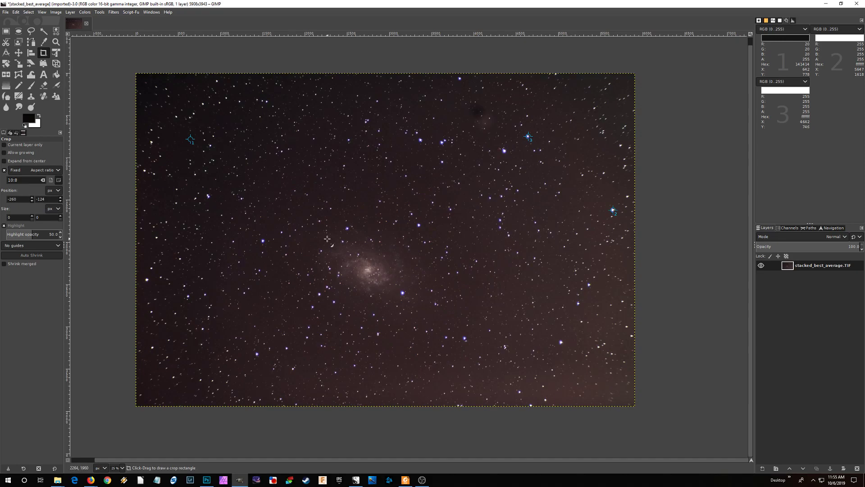
Crop the image to a 10:8 region of about 2568 × 2054 px centred on the galaxy
drag(293, 212, 510, 384)
drag(441, 324, 403, 291)
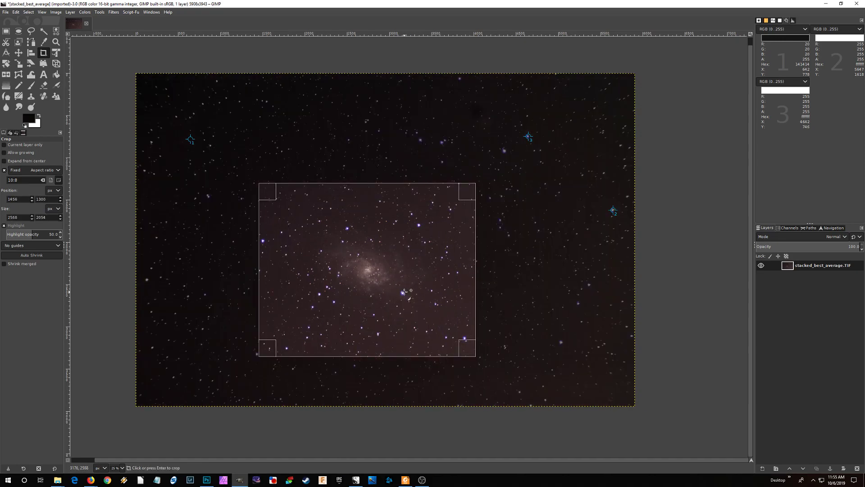
click(403, 291)
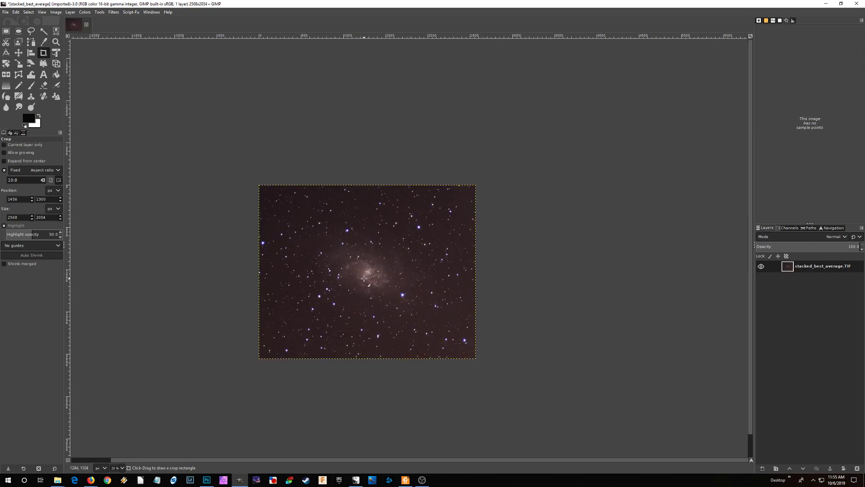
scroll(364, 278, up, 2)
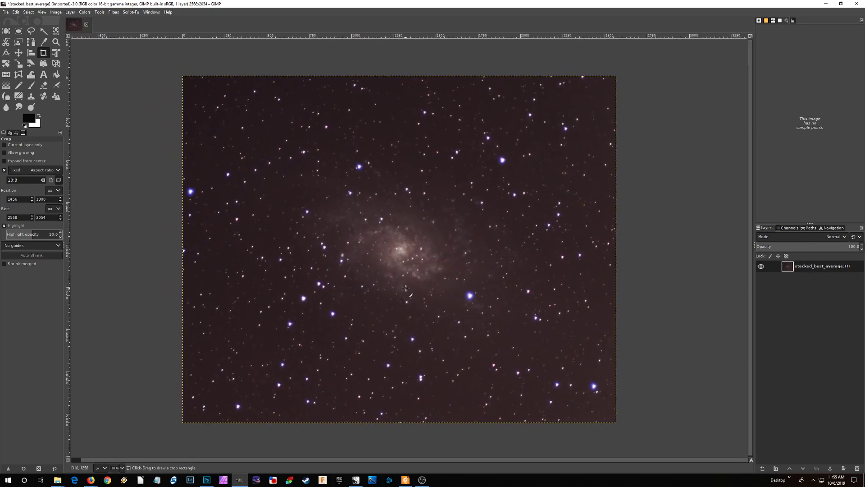